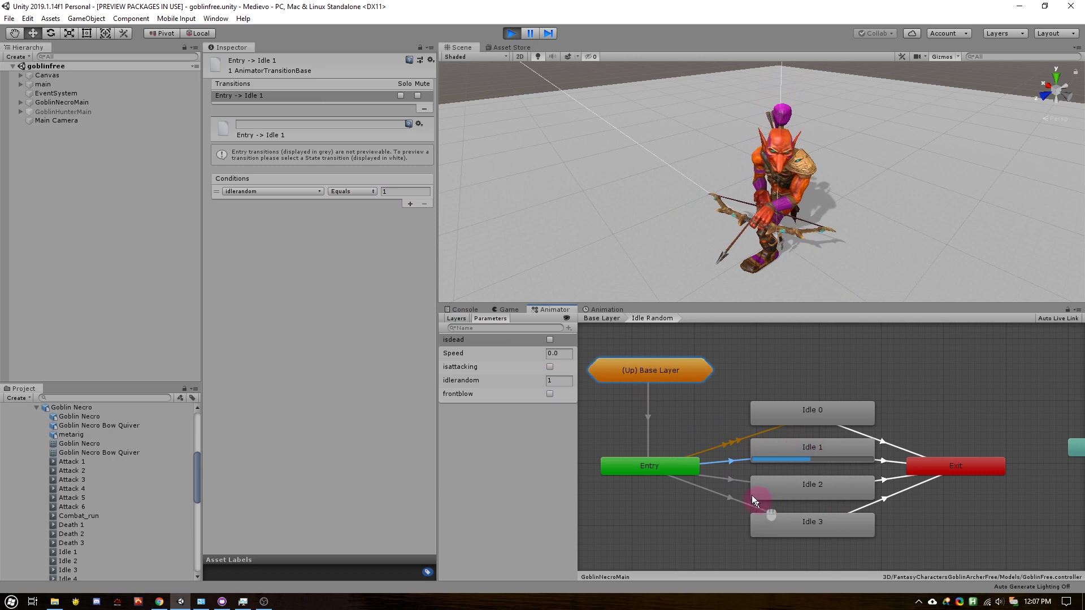
# Examine the condition on the Entry to Idle 3 transition, and compare the Idle Random graph with the base layer graph.
pyautogui.click(729, 495)
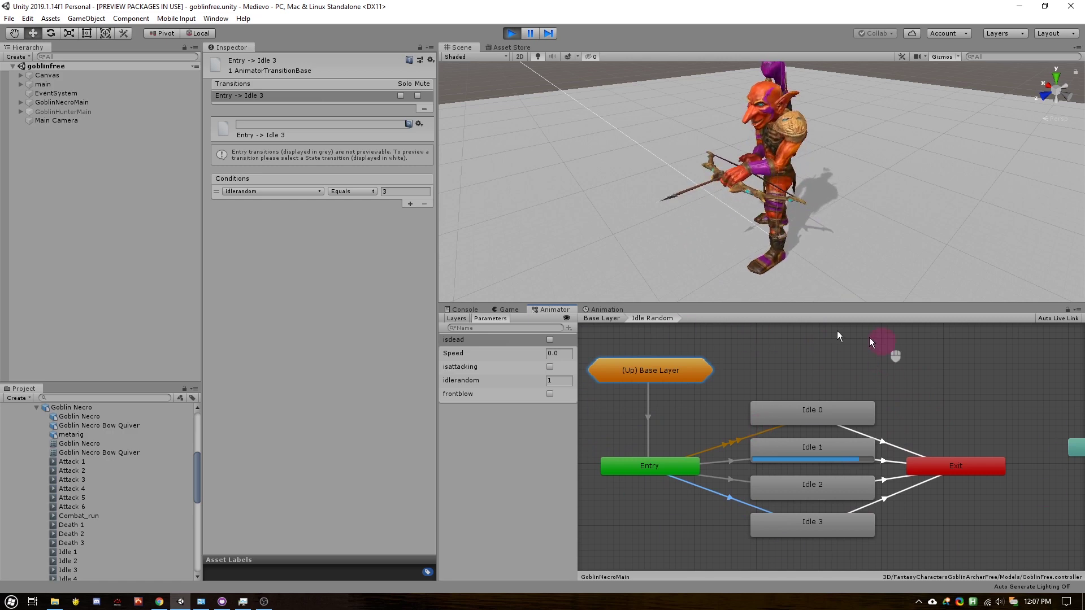
pyautogui.click(601, 318)
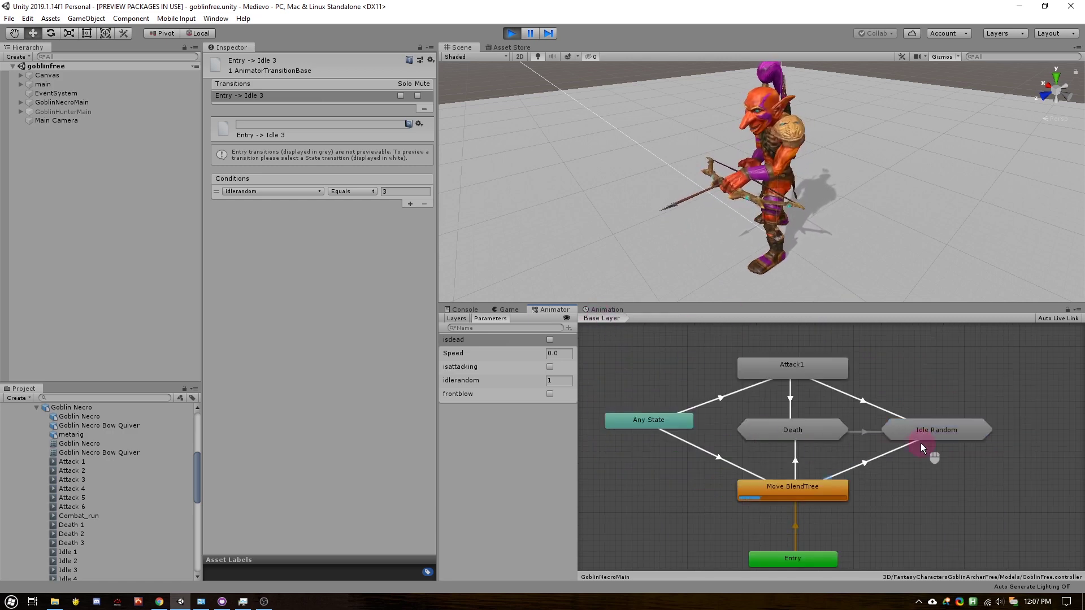
pyautogui.click(1049, 318)
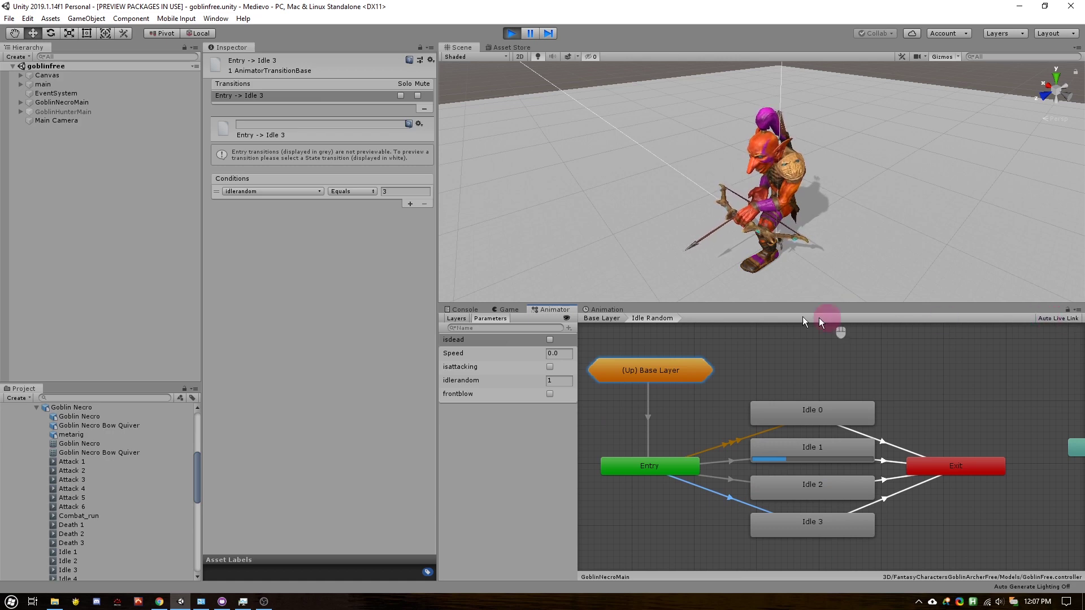
pyautogui.click(601, 318)
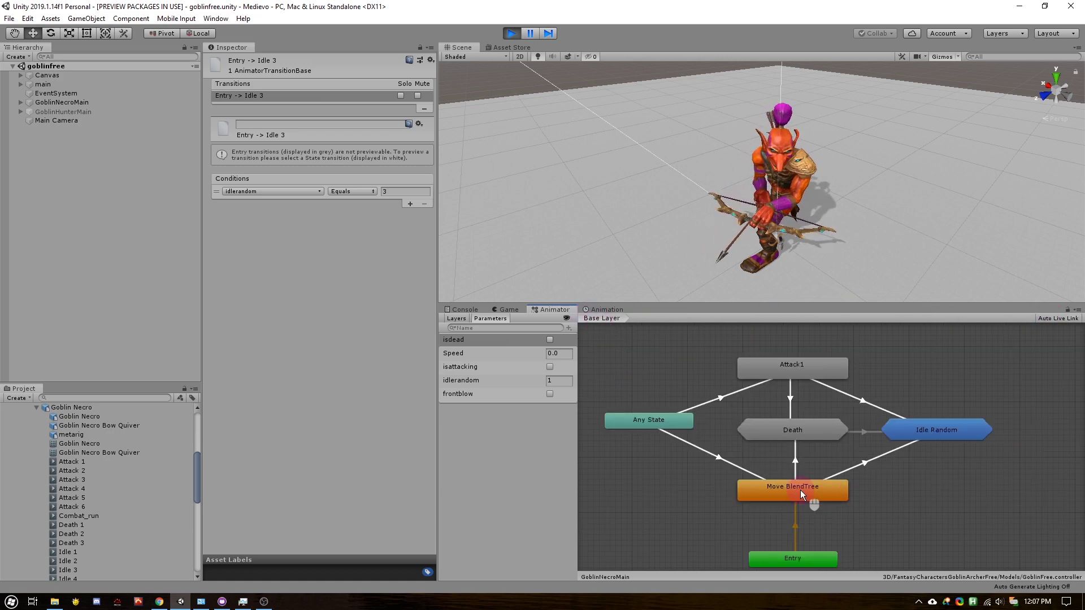
pyautogui.moveTo(940, 473); pyautogui.dragTo(903, 467, button='middle')
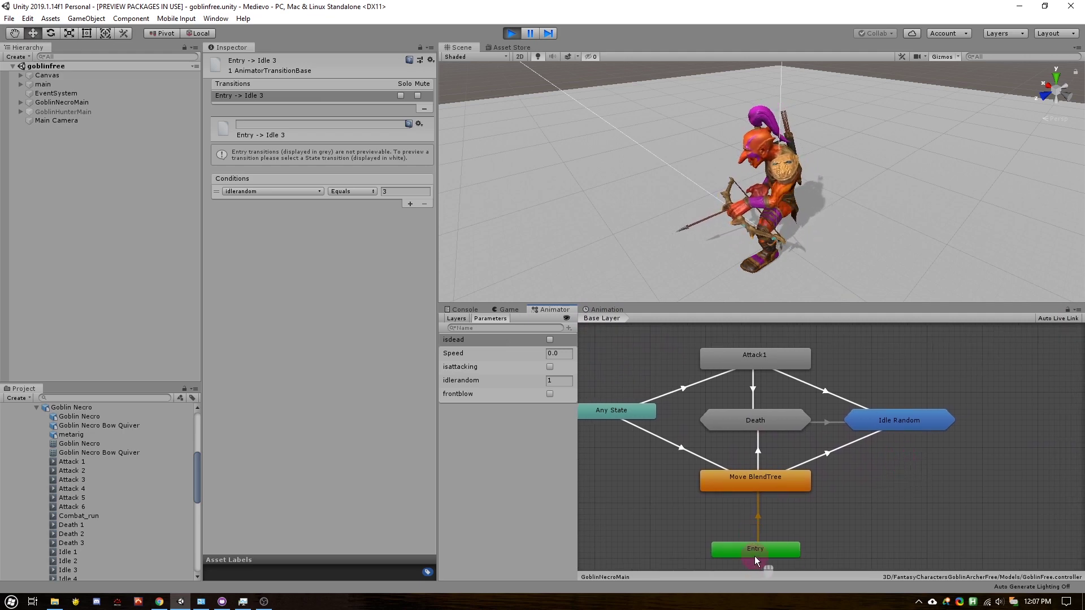
# Set Idle 0 inside the Idle Random sub-state machine as the layer default state.
pyautogui.click(887, 420)
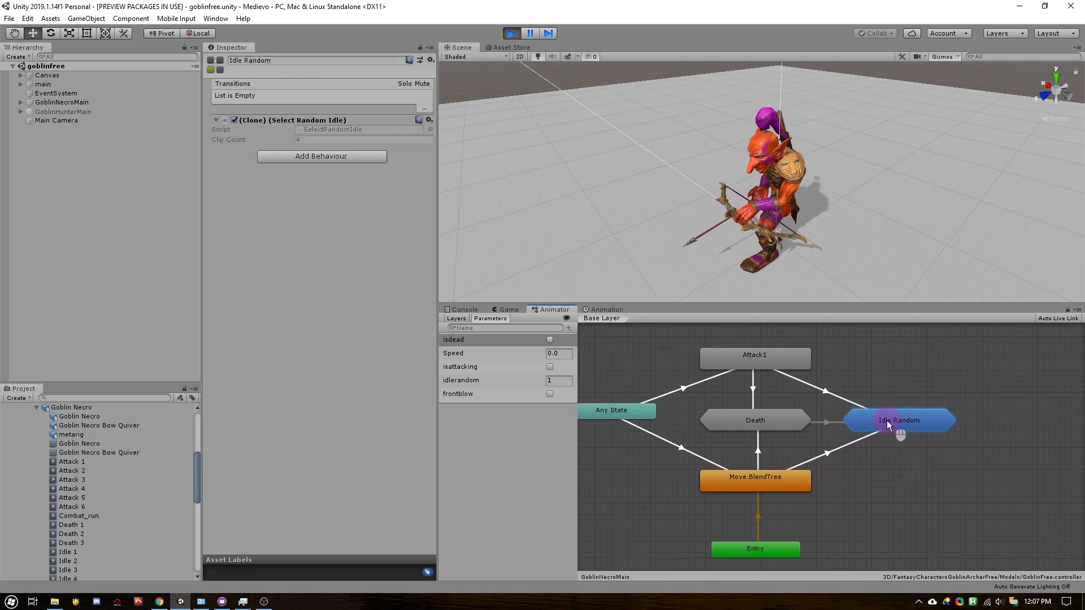
pyautogui.rightClick(886, 420)
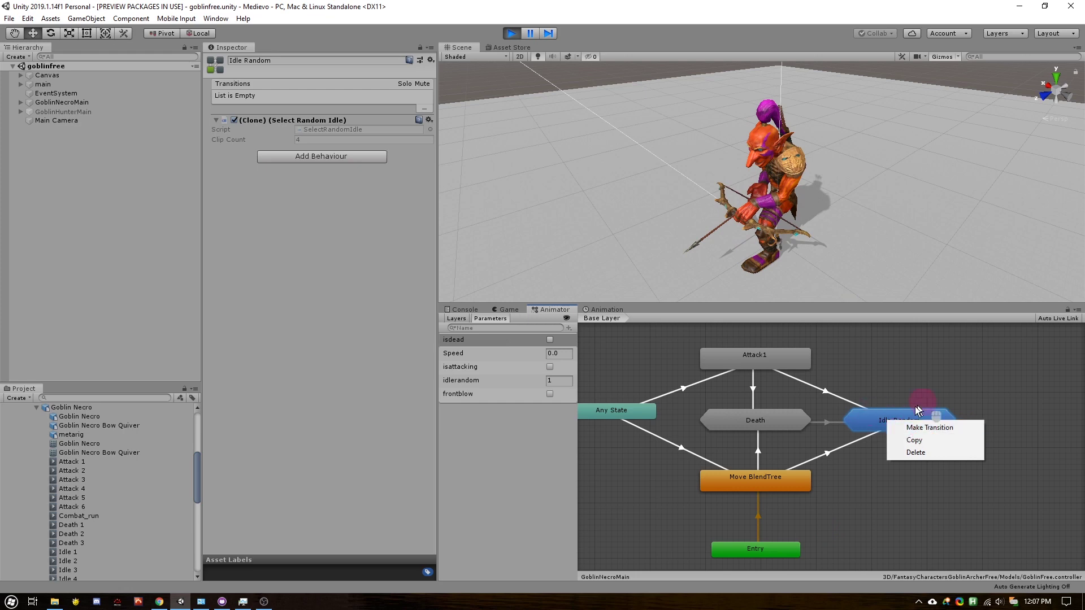
pyautogui.click(870, 422)
pyautogui.doubleClick(870, 422)
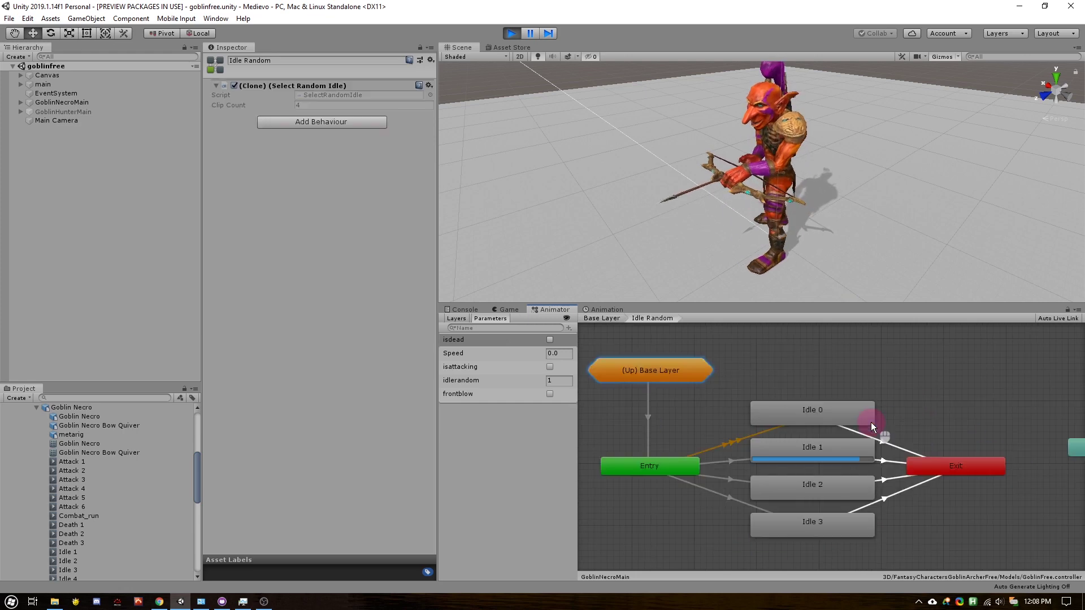
pyautogui.click(799, 419)
pyautogui.rightClick(798, 419)
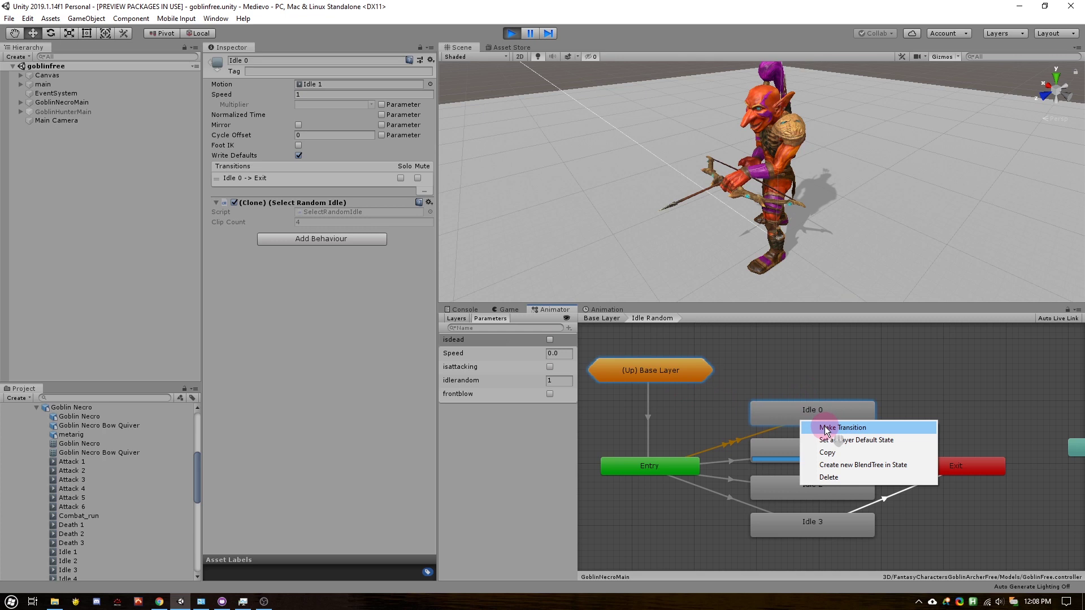
pyautogui.click(844, 440)
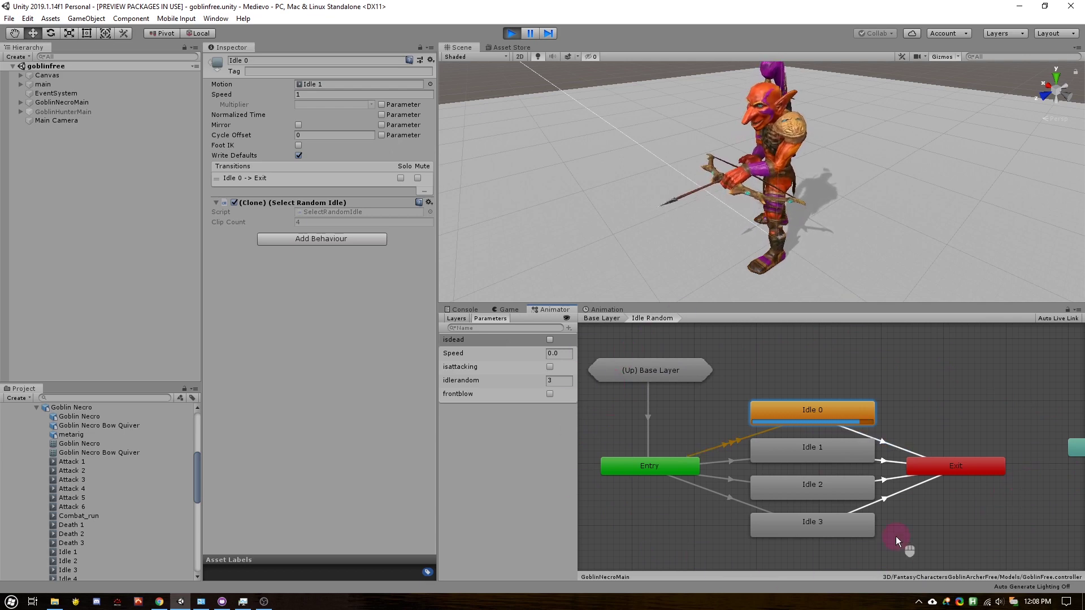
# Inspect the entry transitions to the idle states, and the base layer's entry transition to Idle Random.
pyautogui.click(729, 462)
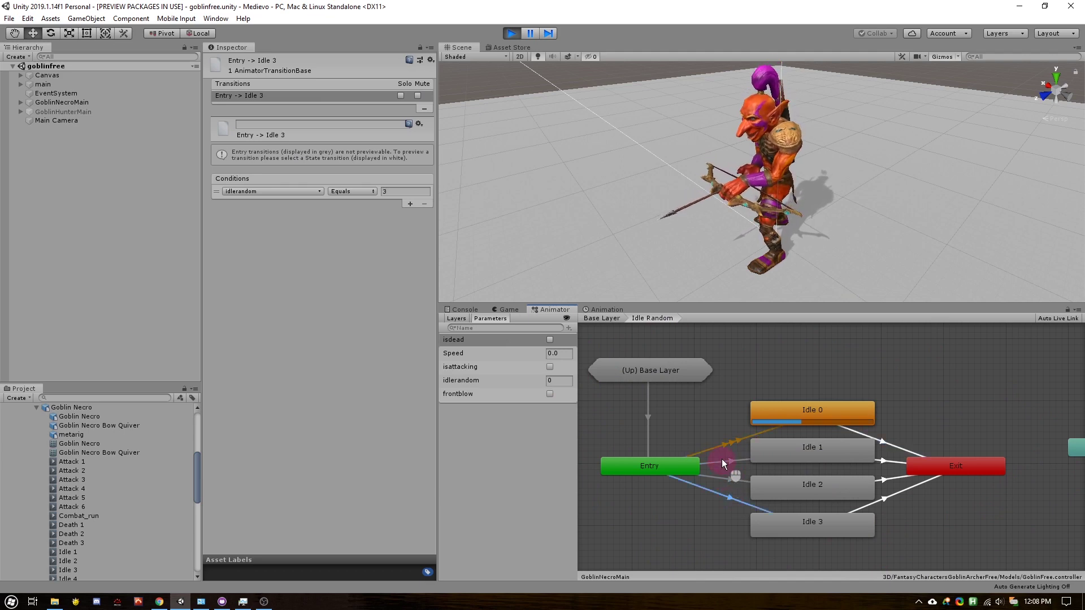
pyautogui.click(727, 442)
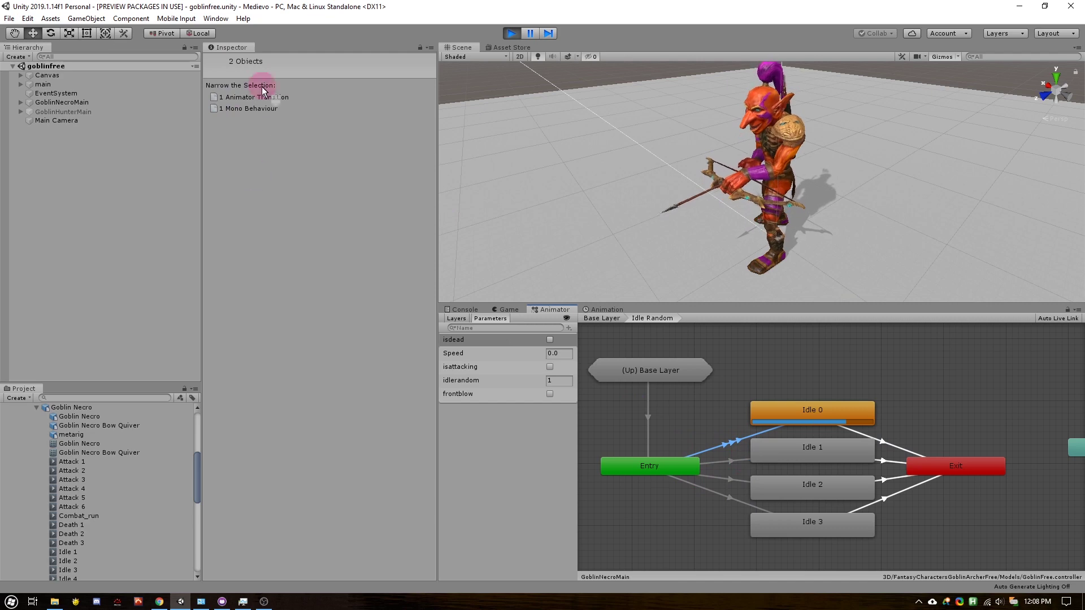
pyautogui.doubleClick(650, 376)
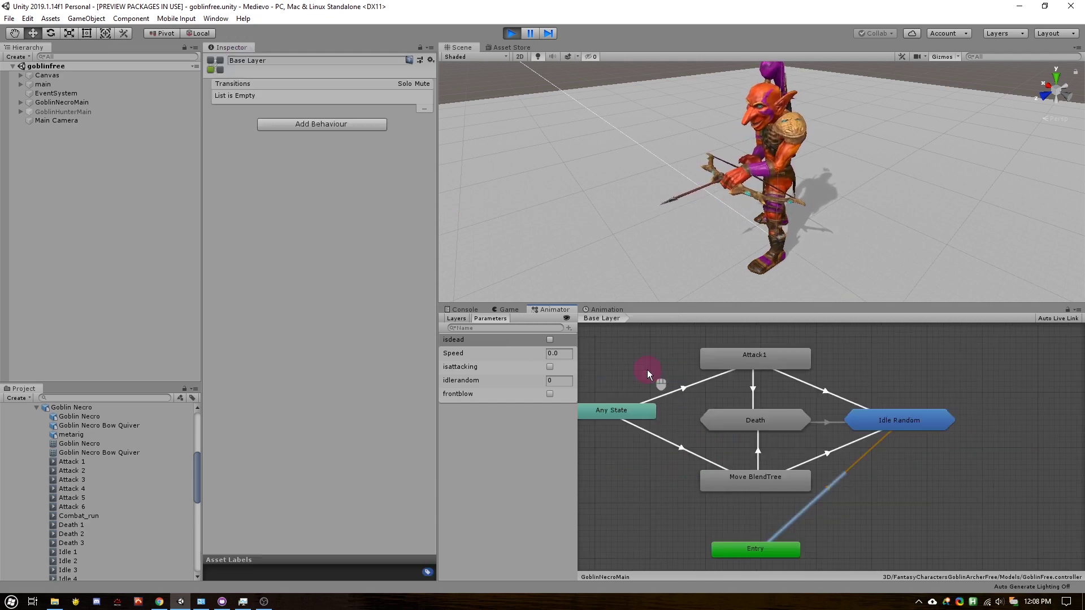
pyautogui.click(838, 474)
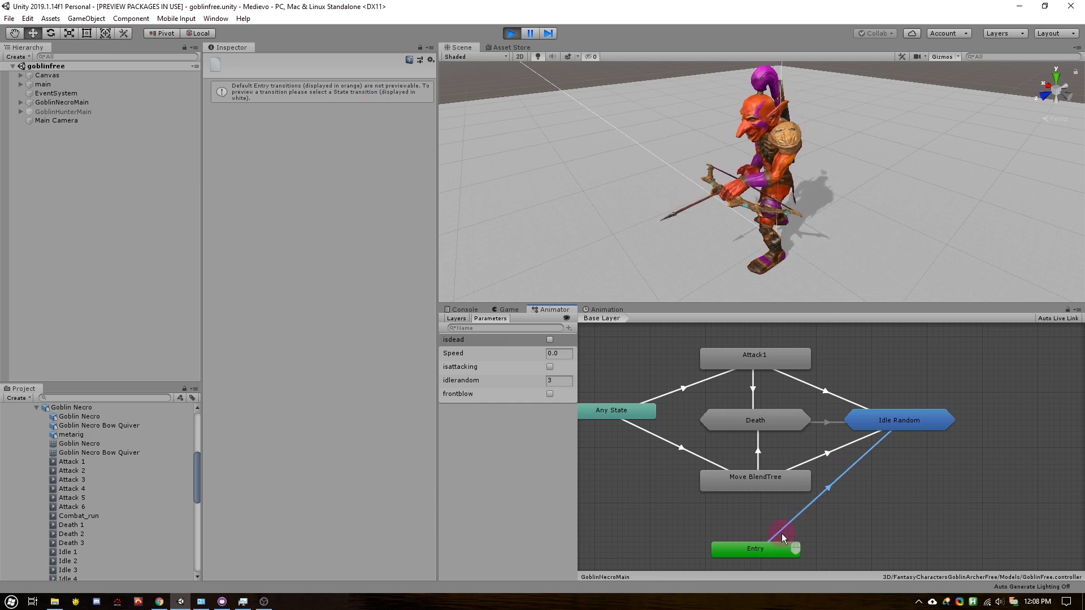
# Examine the SelectRandomIdle script attached to Idle Random, along with the idlerandom parameter and the idle states it drives.
pyautogui.click(896, 421)
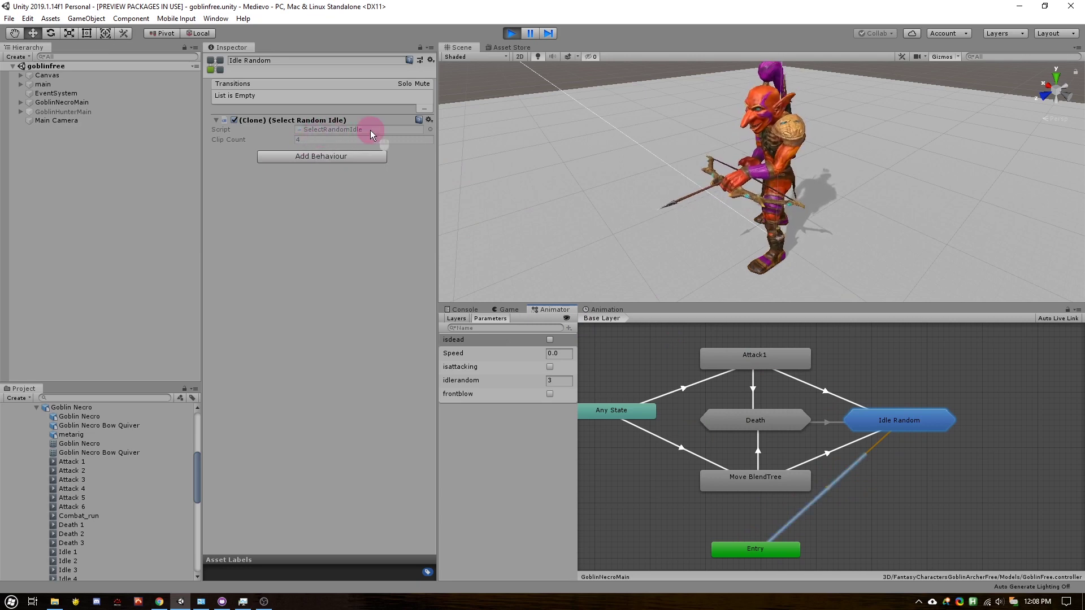
pyautogui.click(325, 132)
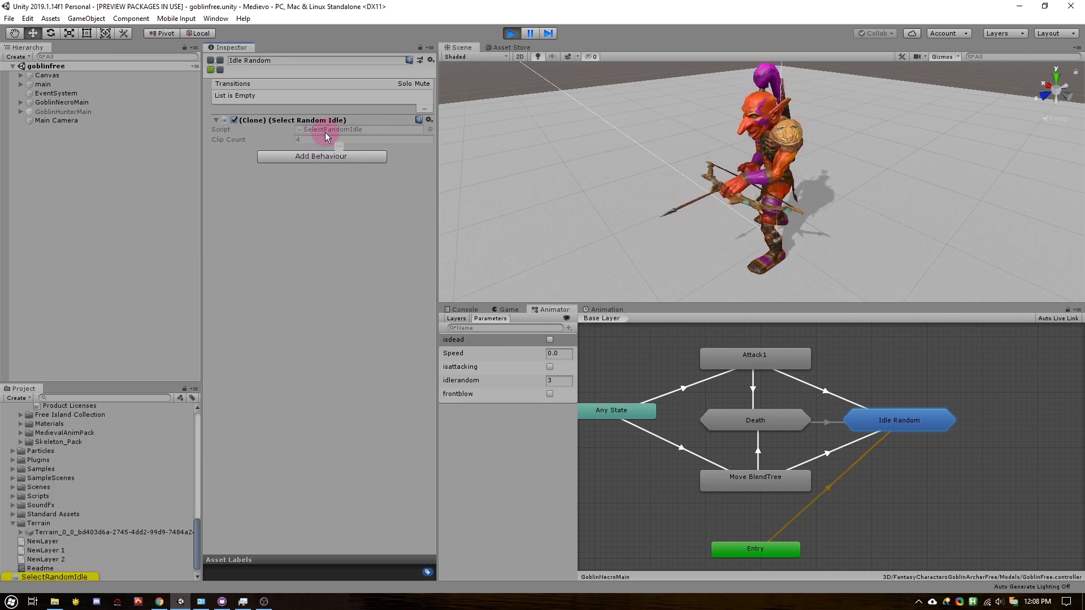
pyautogui.click(59, 576)
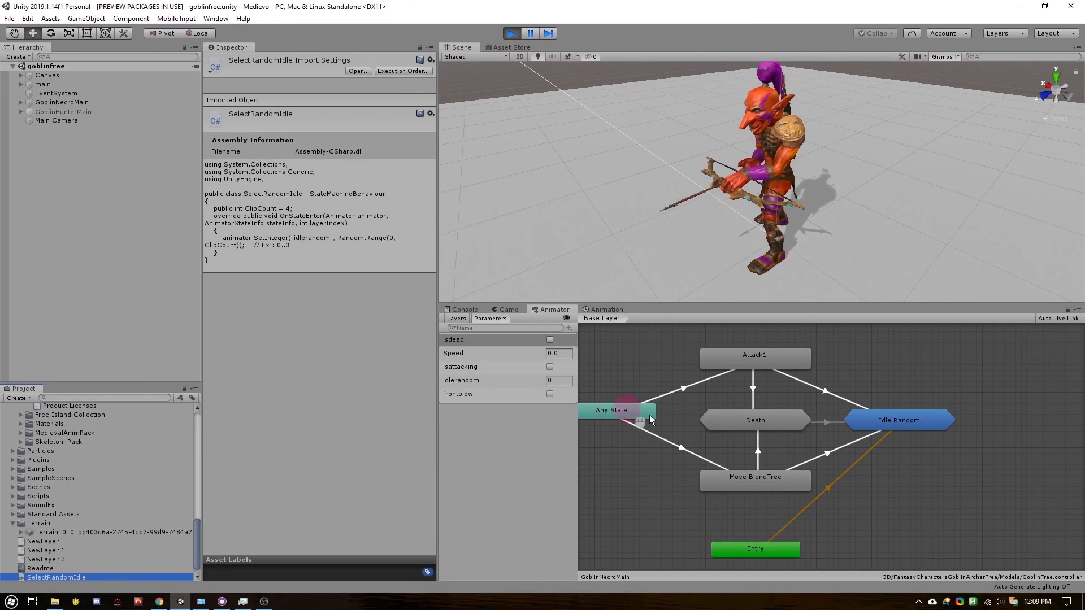
pyautogui.click(561, 378)
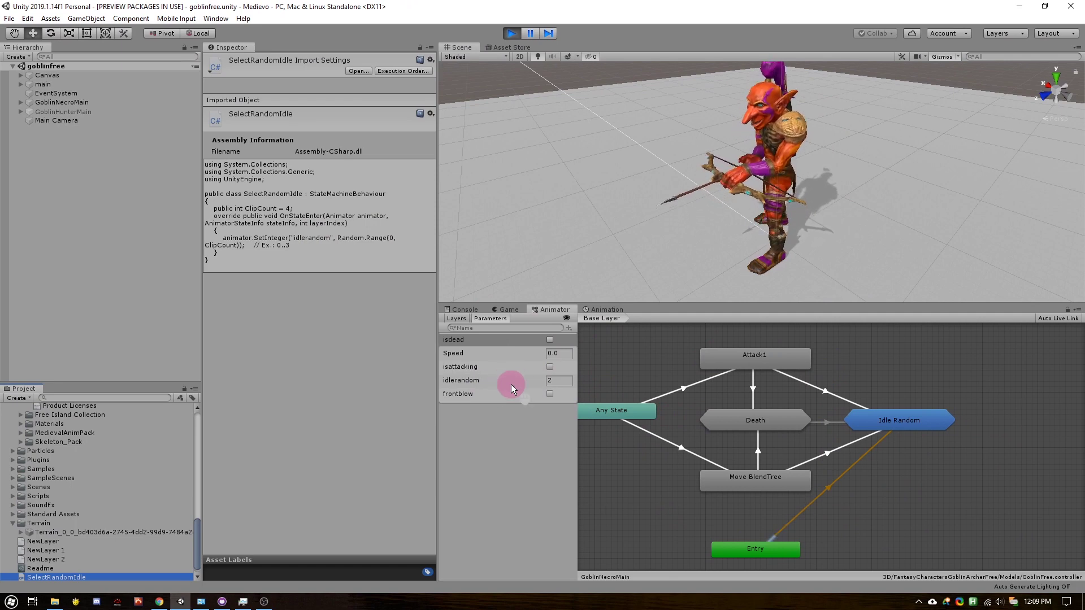
pyautogui.doubleClick(886, 419)
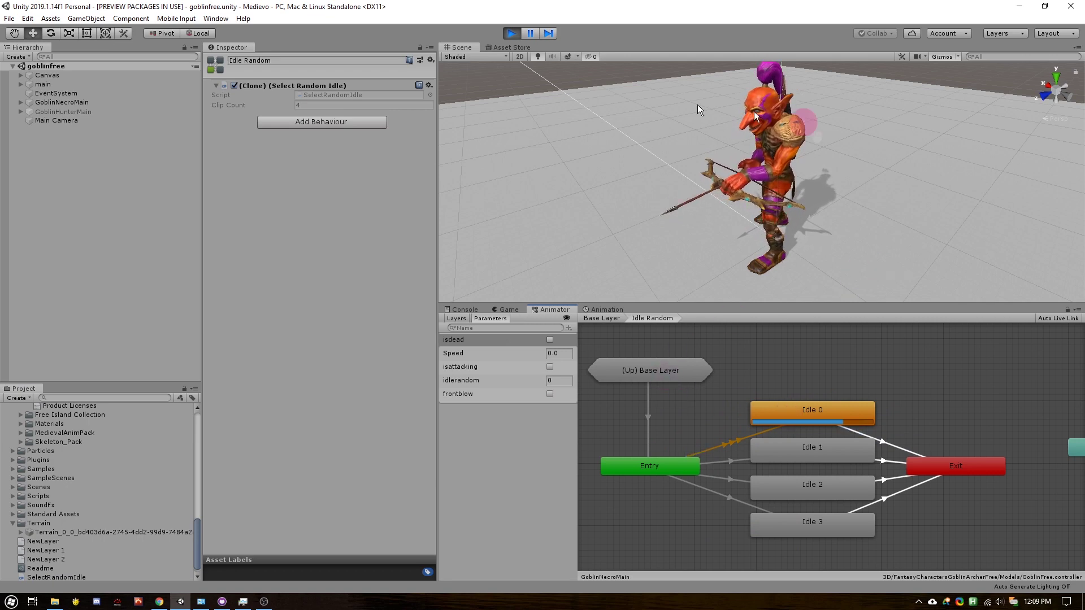
# Return to the base layer and set Move BlendTree as the layer default state.
pyautogui.doubleClick(666, 368)
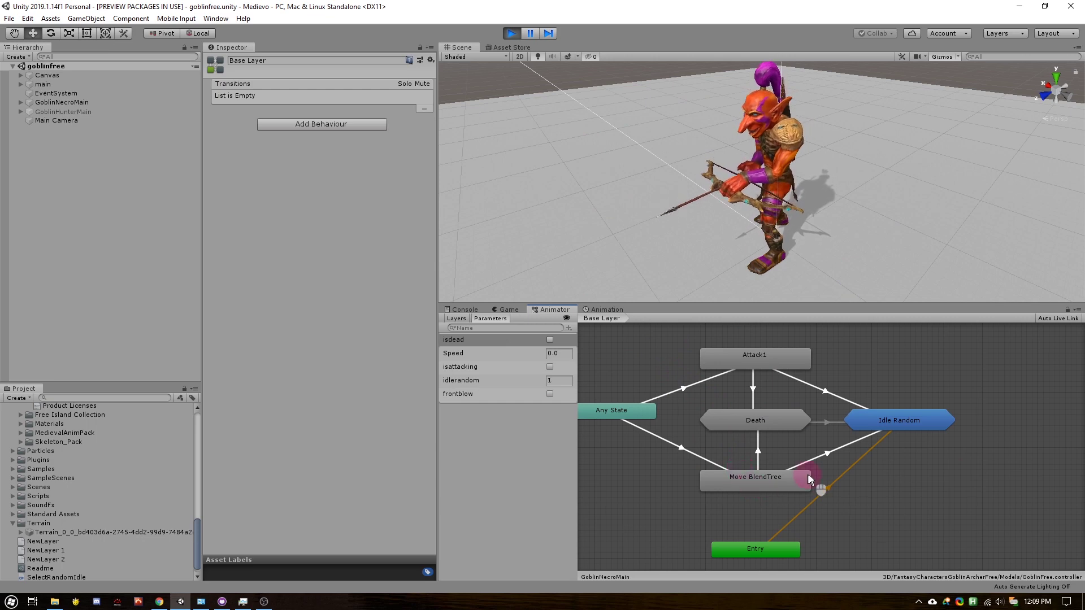
pyautogui.click(771, 483)
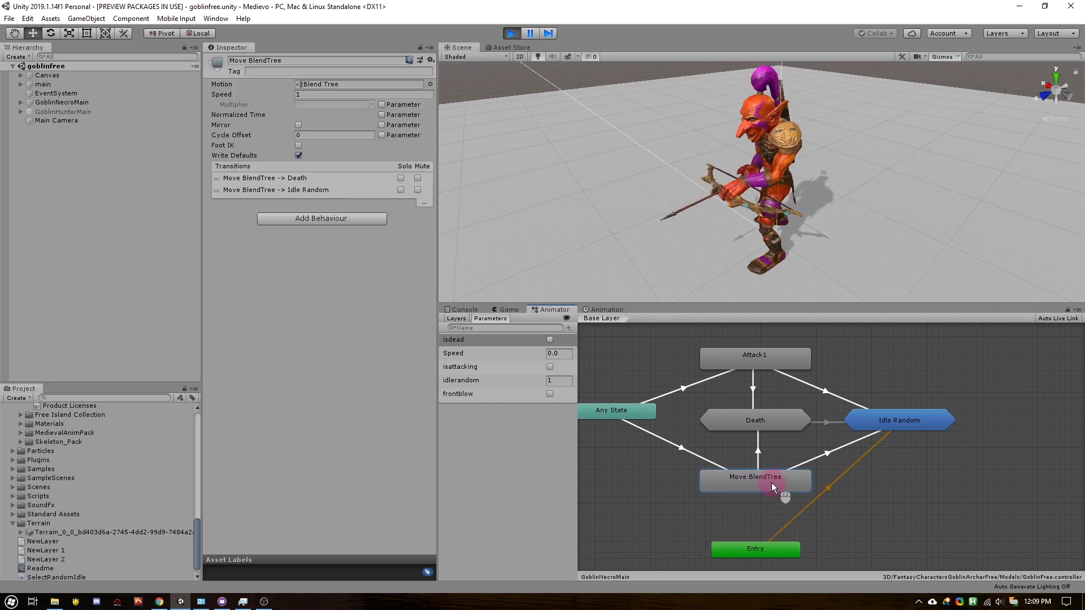
pyautogui.rightClick(771, 483)
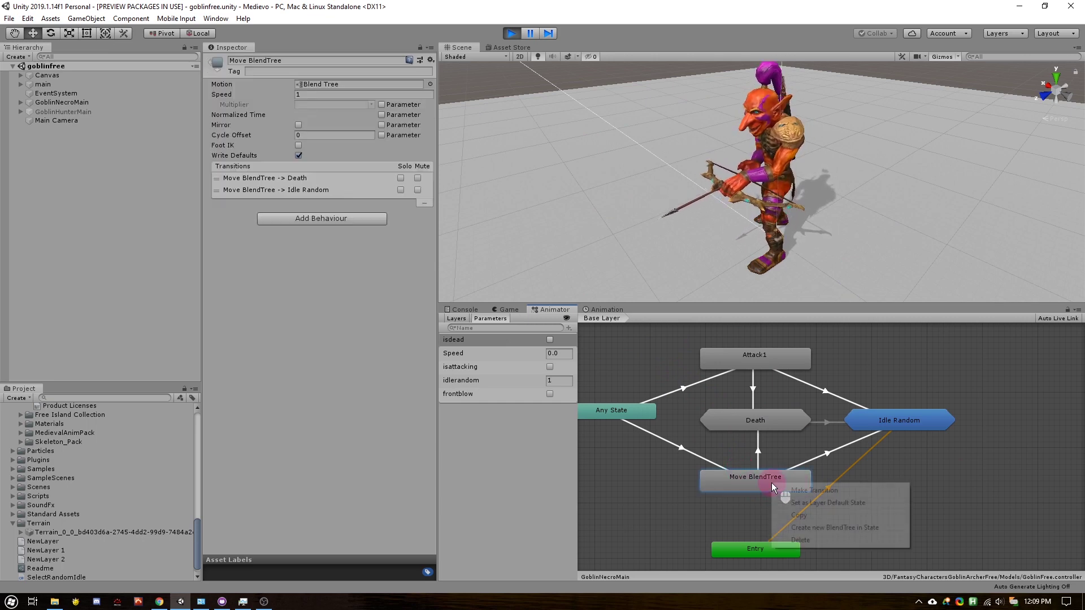
pyautogui.click(808, 506)
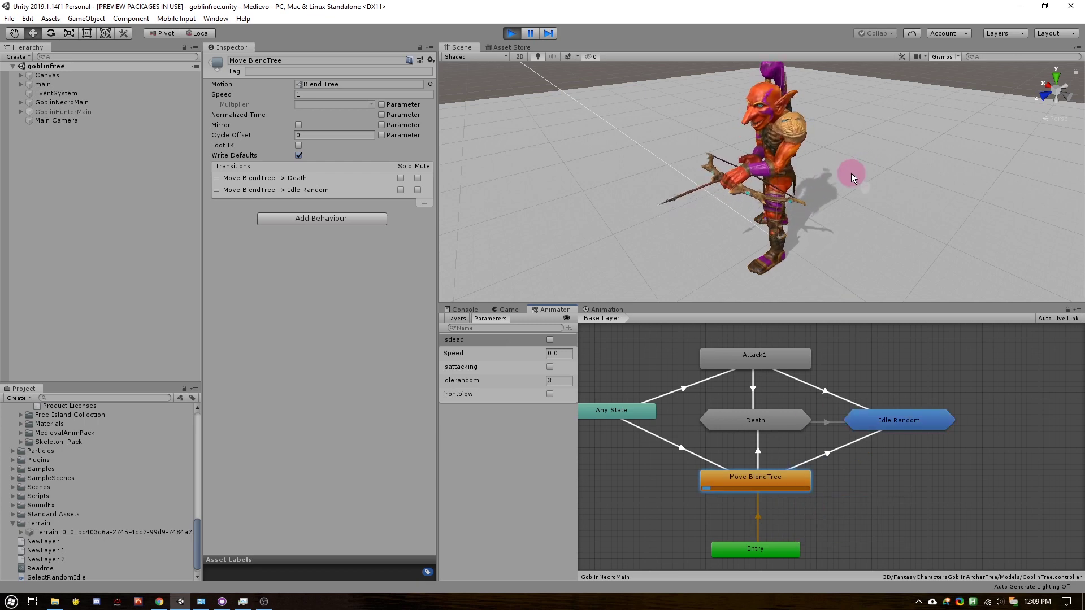
# Inspect the Move BlendTree state with its default entry transition, and the entry transitions inside Idle Random.
pyautogui.click(771, 481)
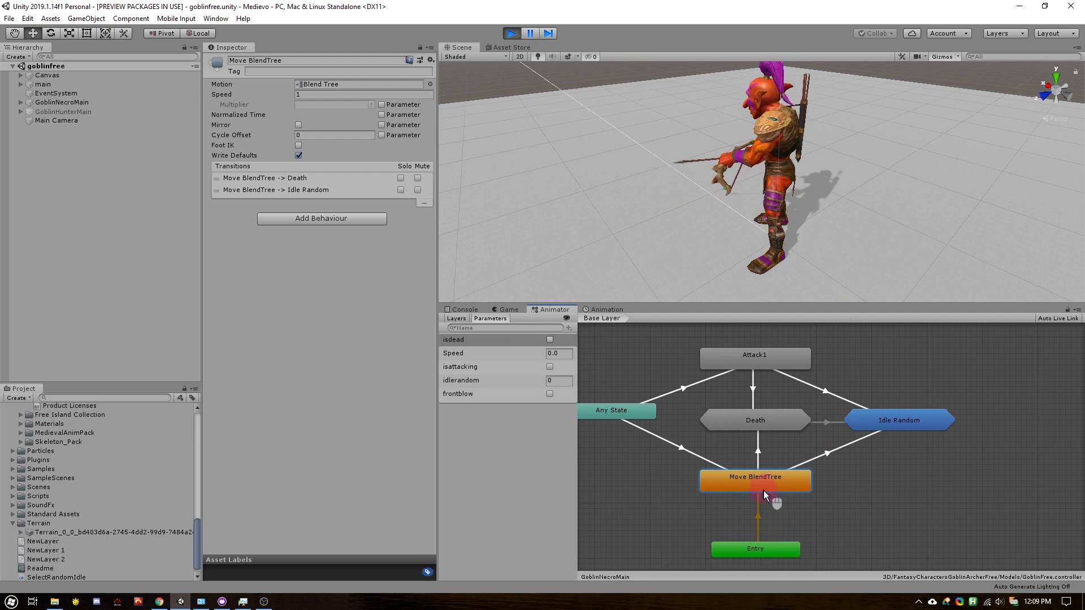
pyautogui.click(757, 514)
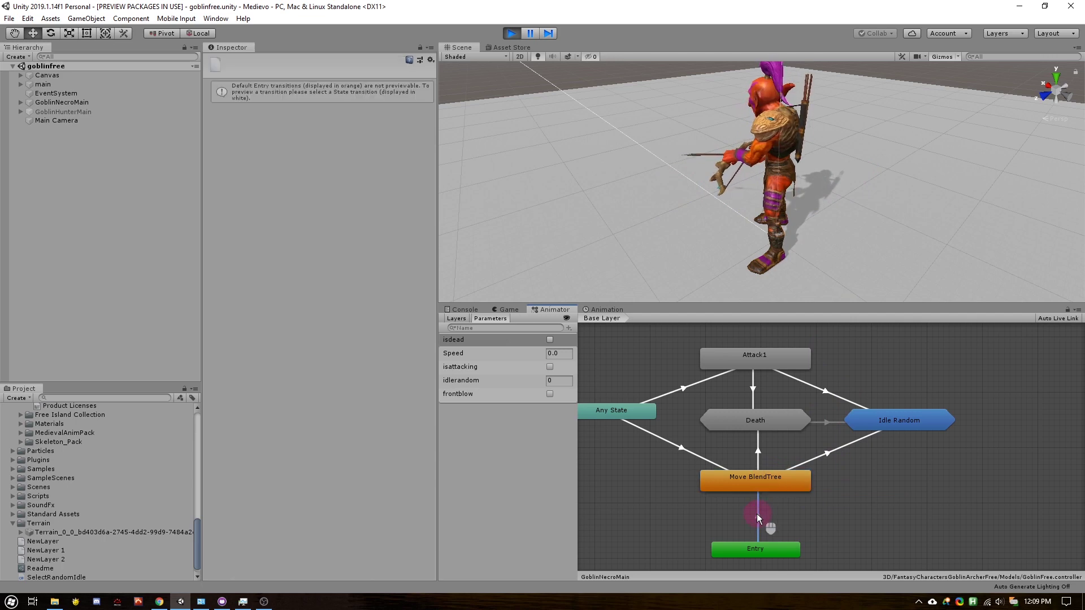
pyautogui.click(757, 482)
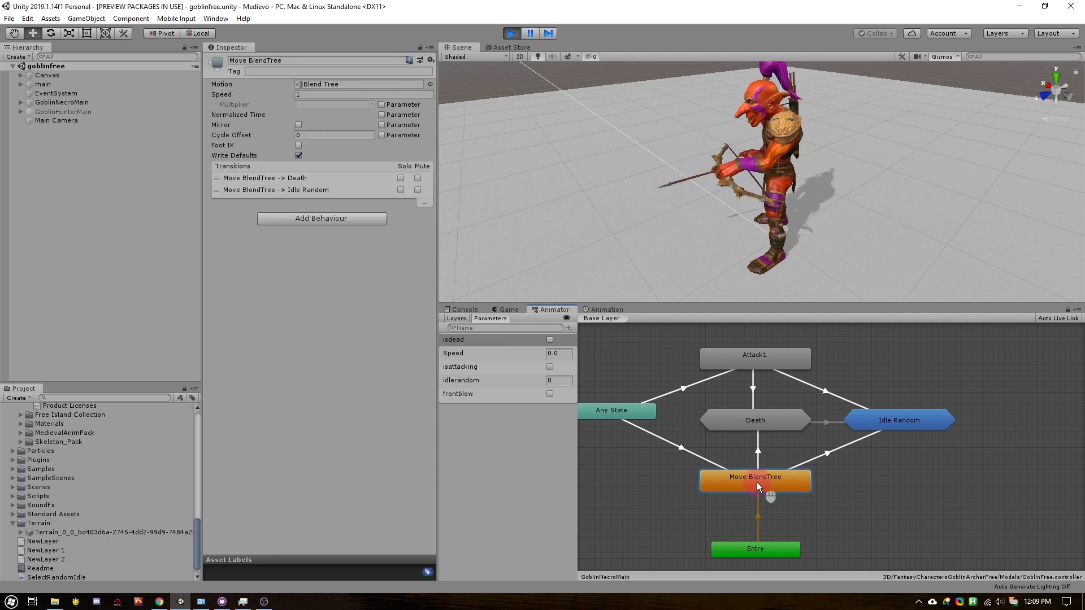
pyautogui.click(757, 514)
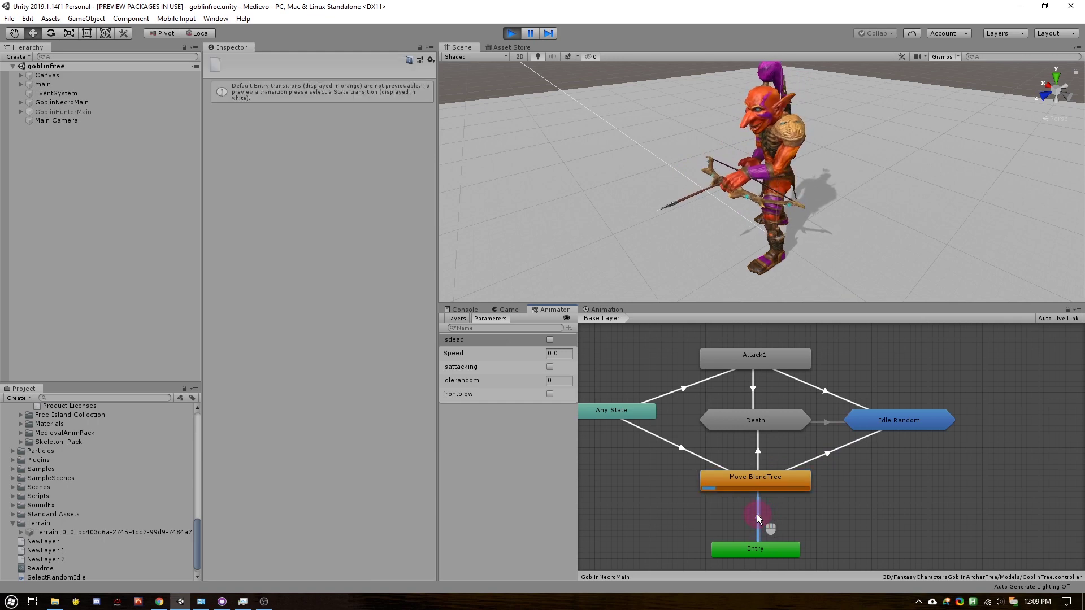
pyautogui.click(771, 479)
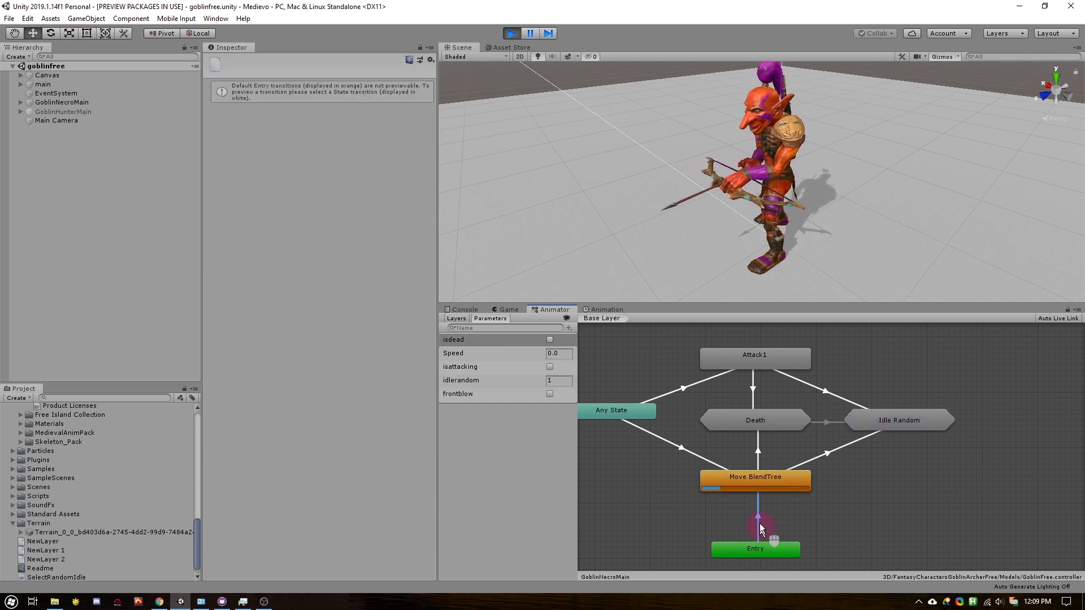
pyautogui.click(758, 499)
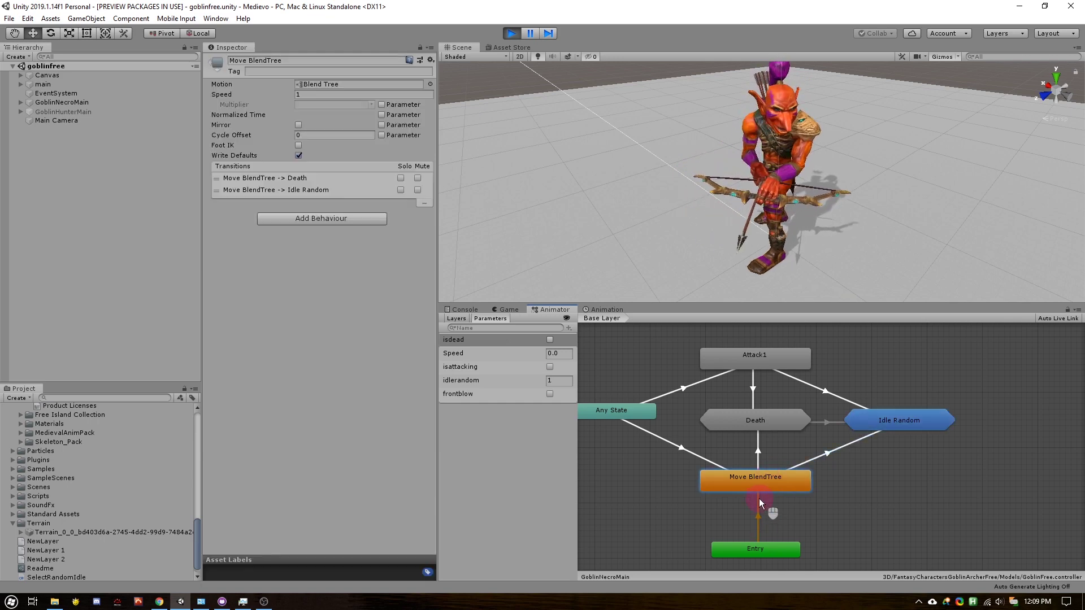
pyautogui.click(330, 129)
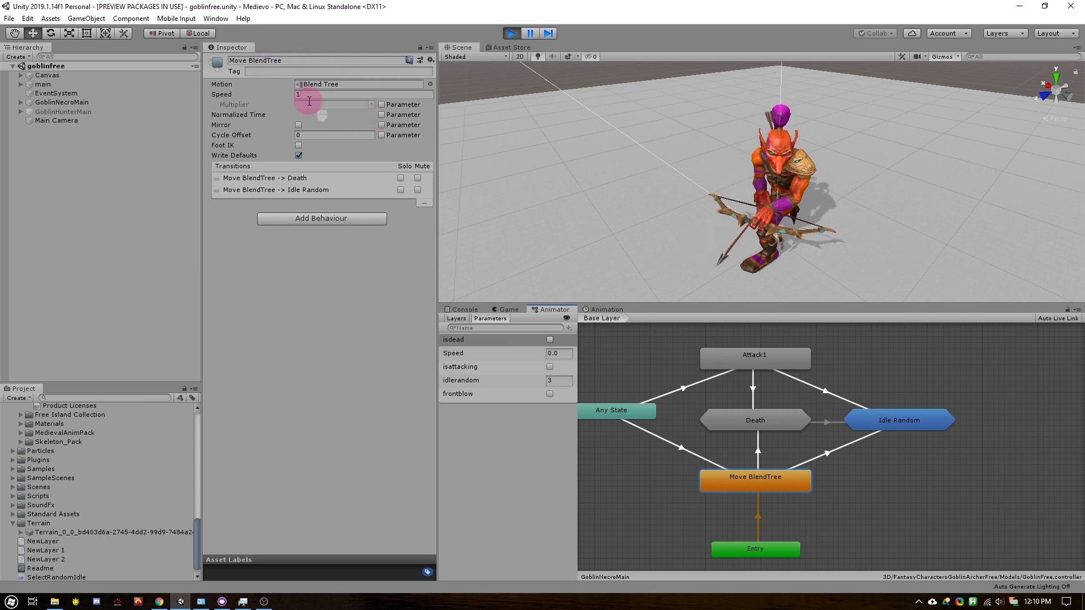
pyautogui.doubleClick(880, 419)
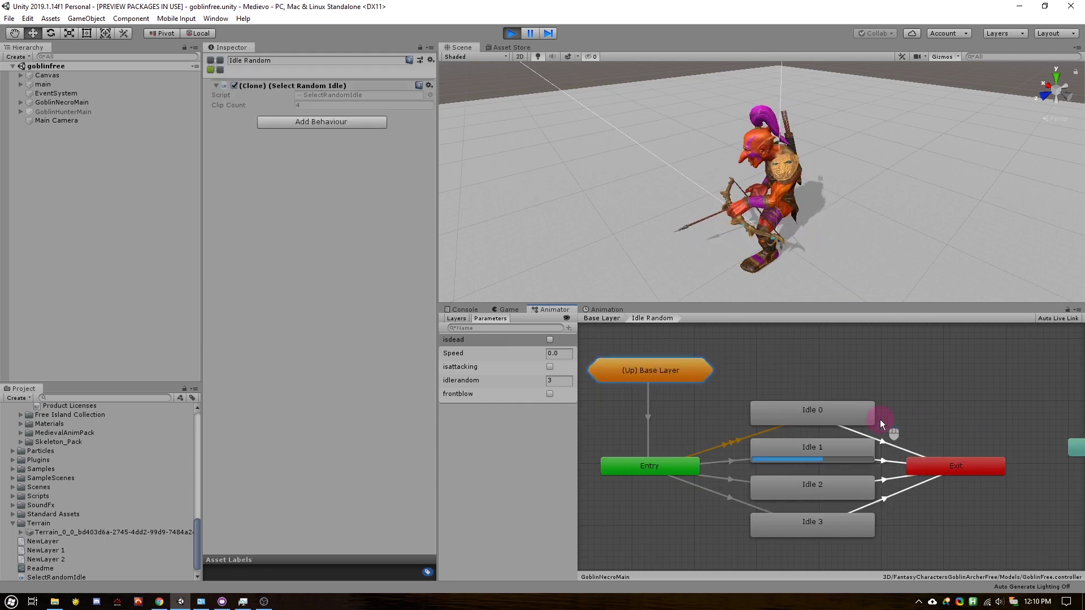
pyautogui.click(737, 458)
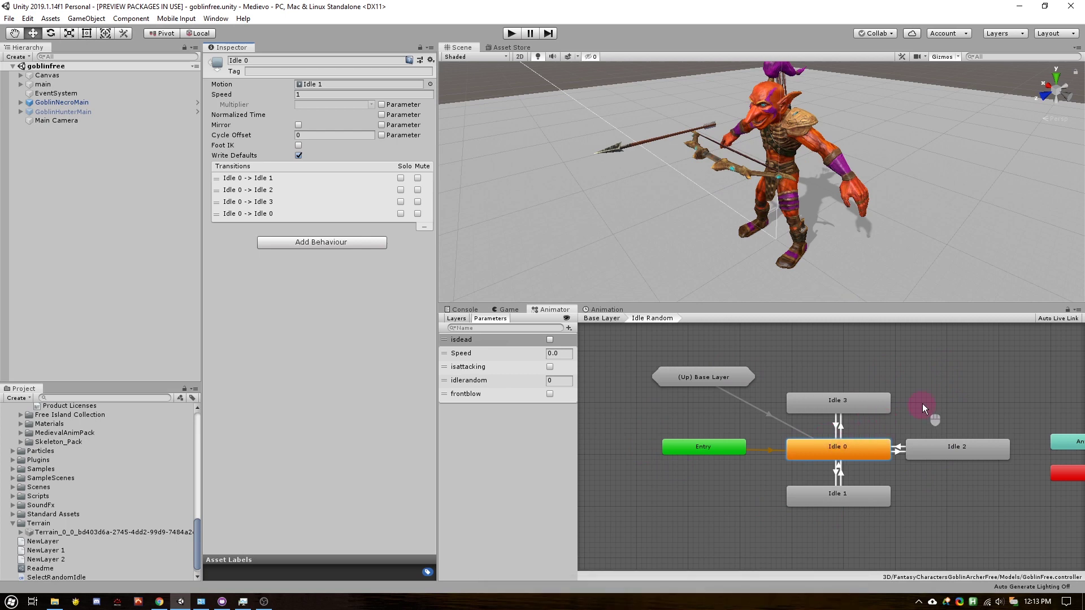
# Add the SelectRandomIdle behaviour to the Idle 0 state in Idle Random.
pyautogui.moveTo(916, 403); pyautogui.dragTo(900, 402, button='middle')
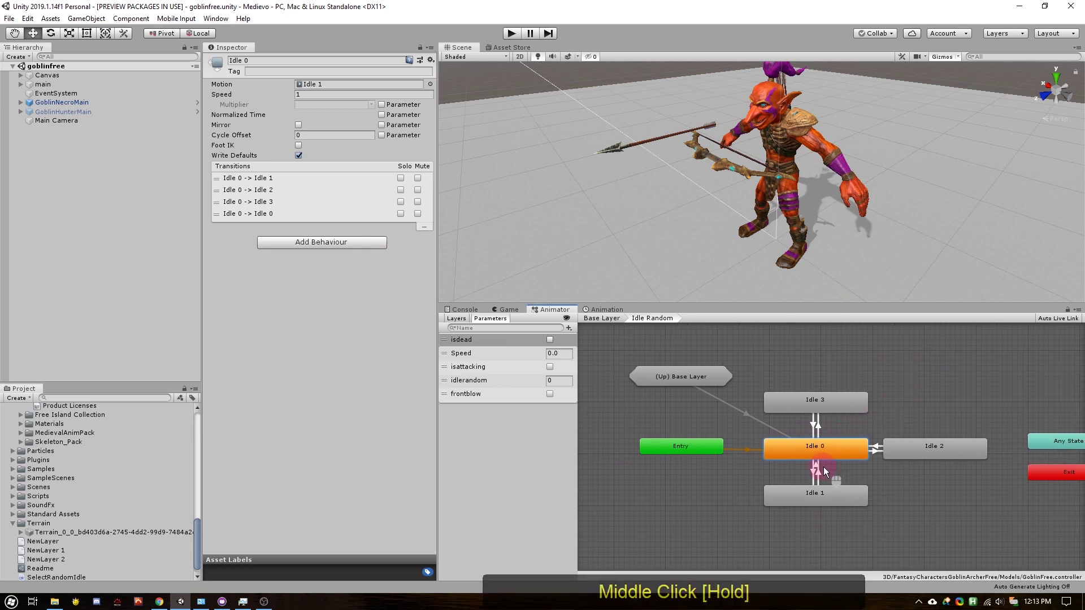
pyautogui.click(816, 446)
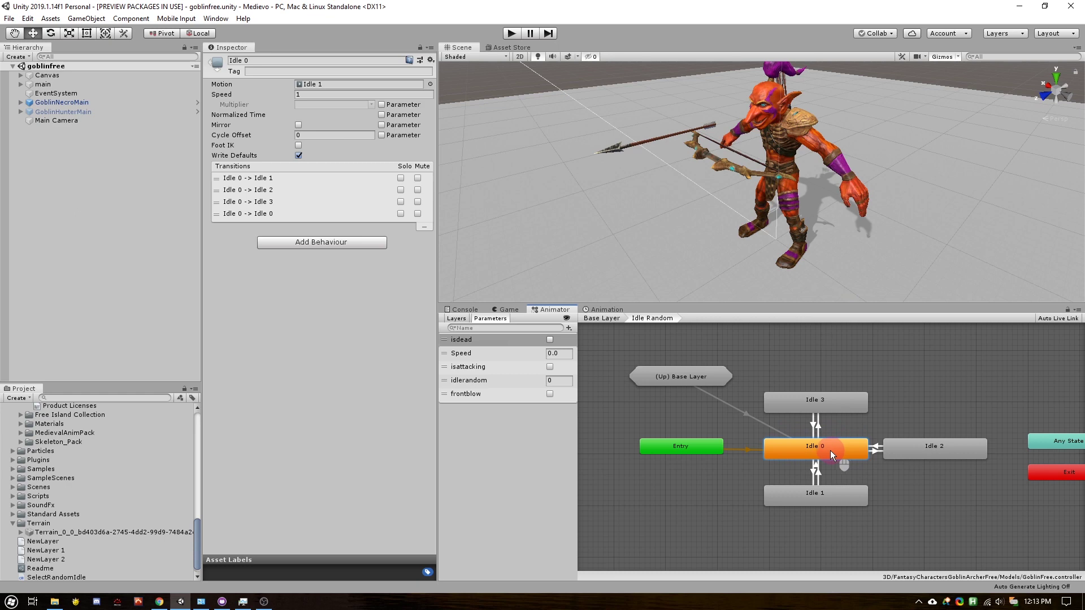
pyautogui.click(337, 242)
pyautogui.click(294, 286)
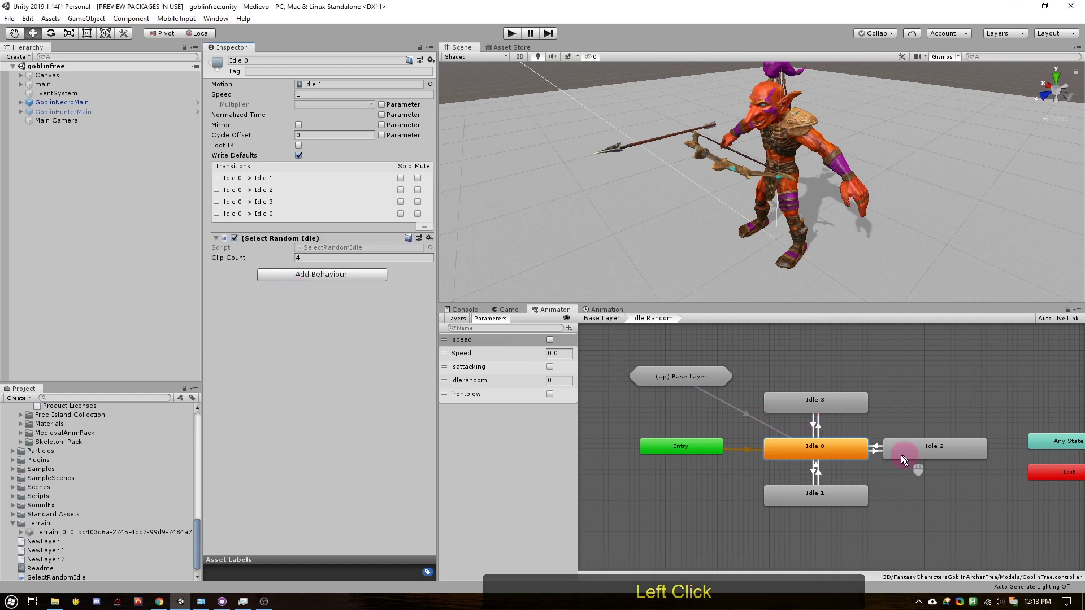
# Inspect the default entry transition, the Idle 0 state, and the idlerandom conditions on its transitions to Idle 2, Idle 3 and Idle 1.
pyautogui.click(745, 449)
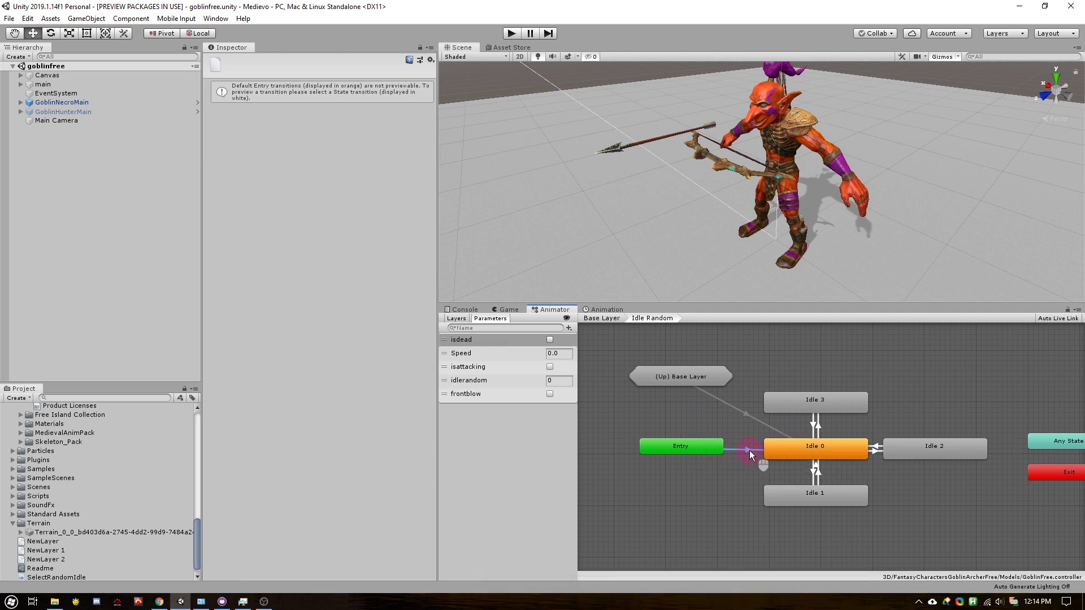
pyautogui.click(813, 449)
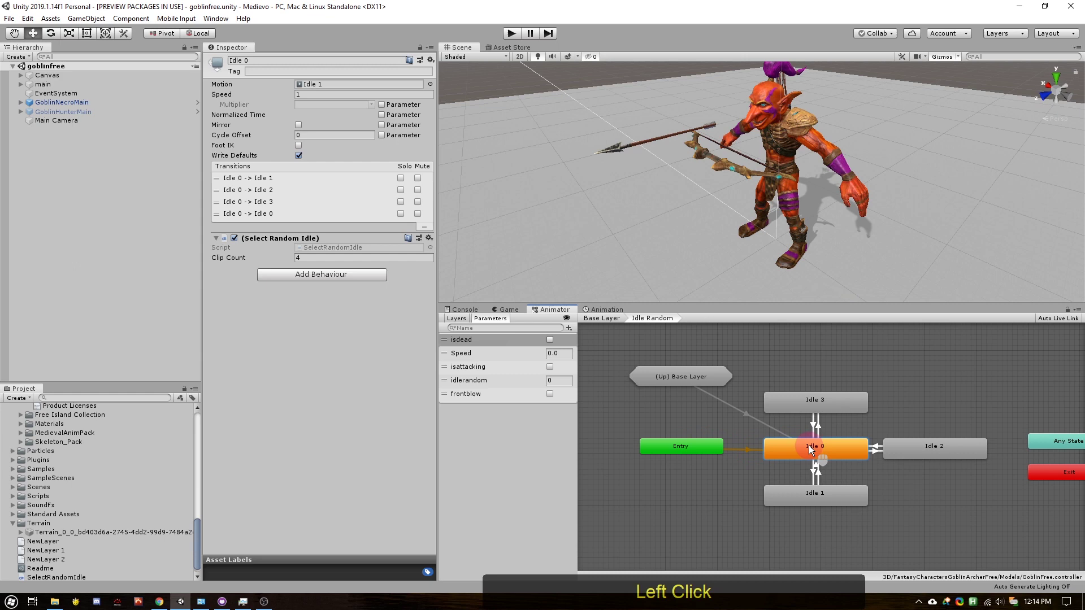
pyautogui.click(872, 451)
pyautogui.click(305, 294)
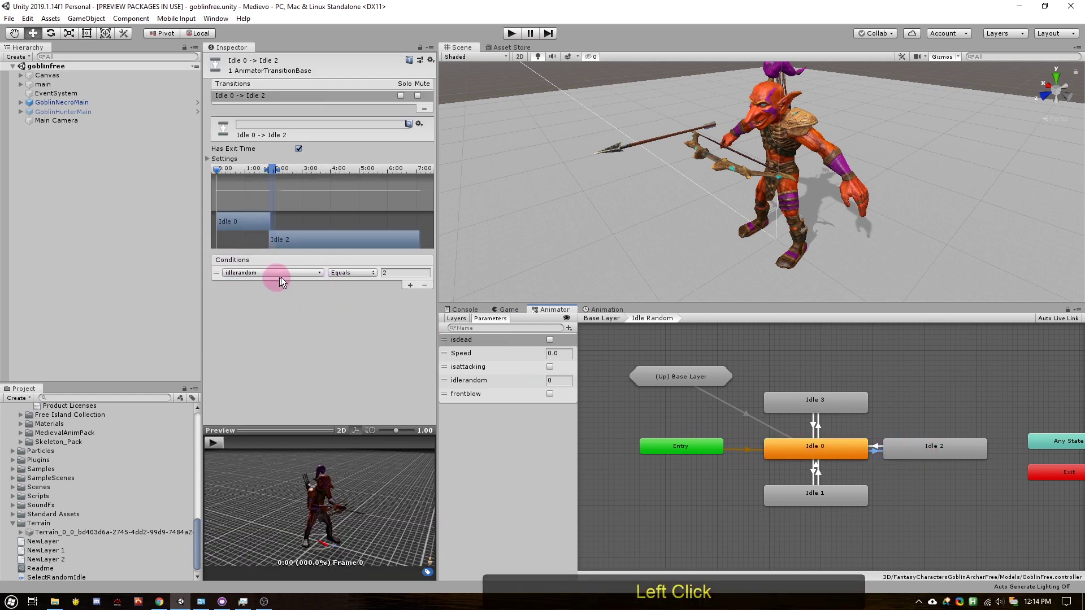
pyautogui.click(817, 425)
pyautogui.click(358, 305)
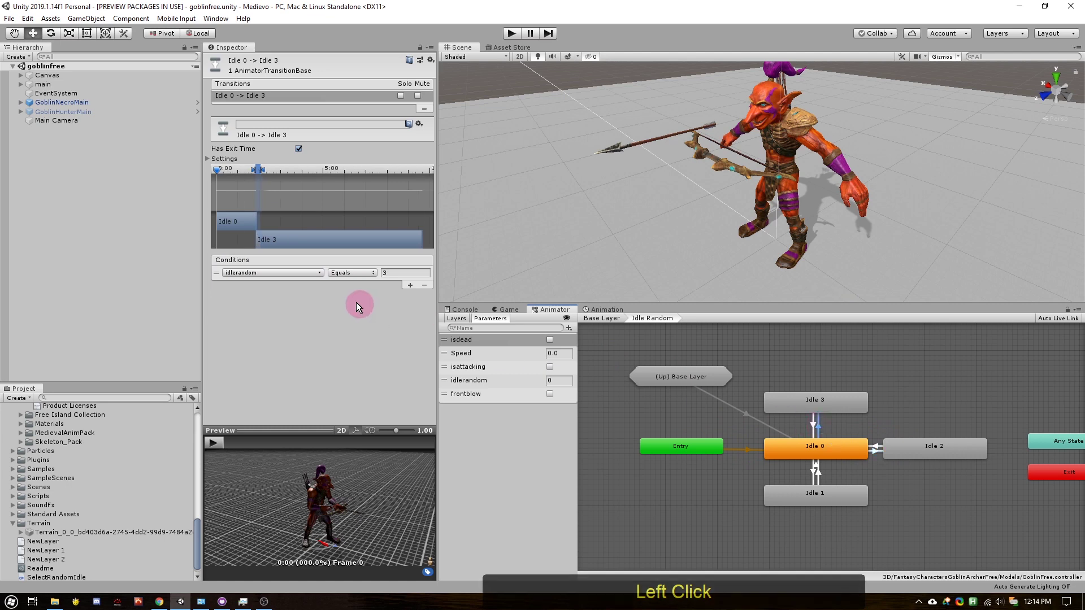
pyautogui.click(814, 474)
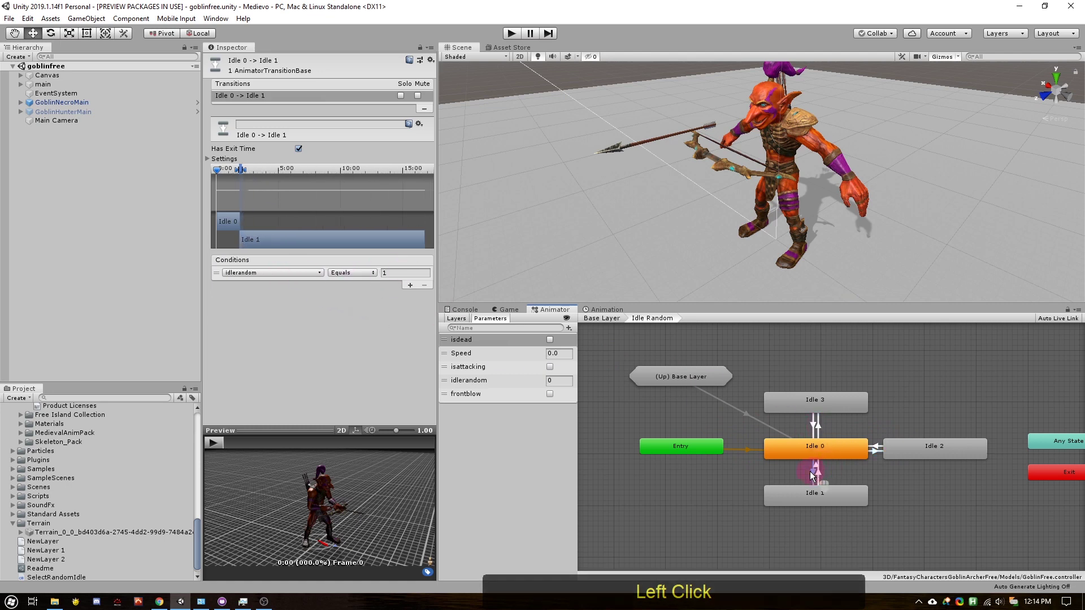
pyautogui.click(344, 281)
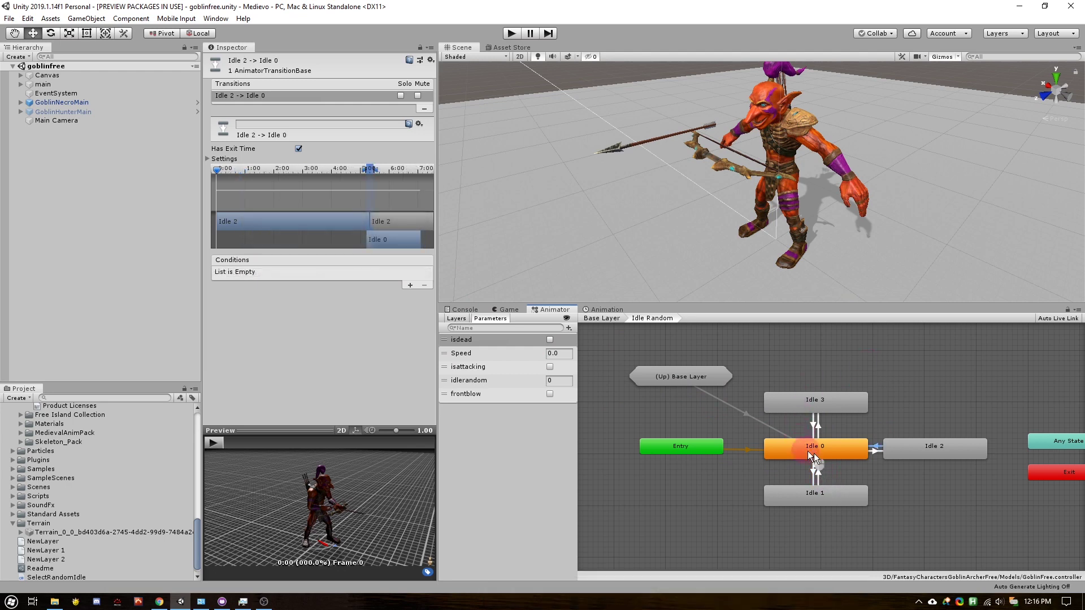
# Examine the exit time settings, interruption options and conditions of the transitions returning from Idle 2, Idle 3 and Idle 1 to Idle 0.
pyautogui.click(877, 447)
pyautogui.click(205, 158)
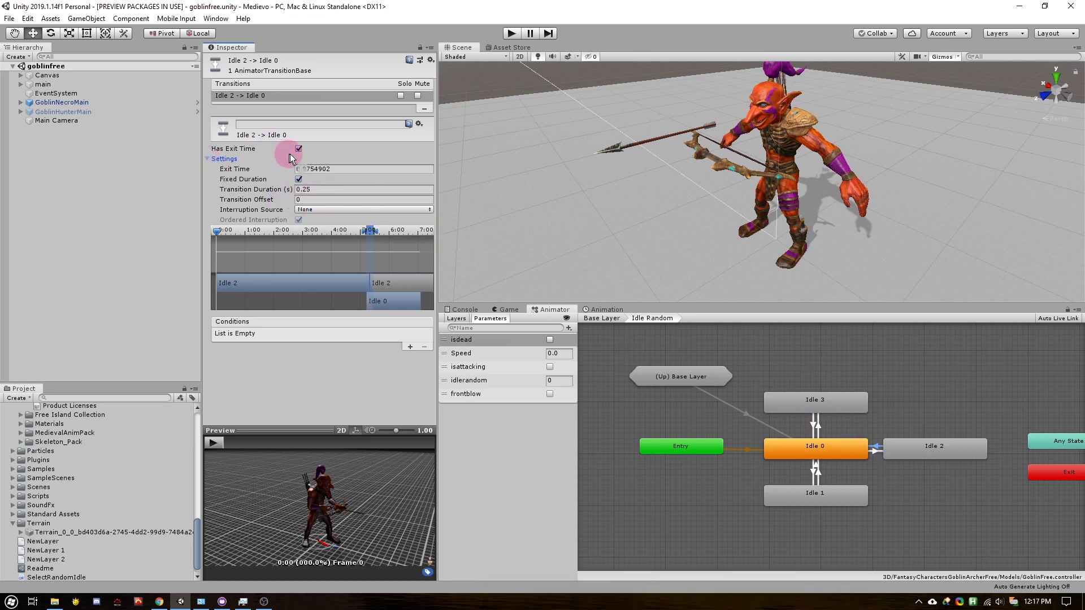
pyautogui.click(951, 503)
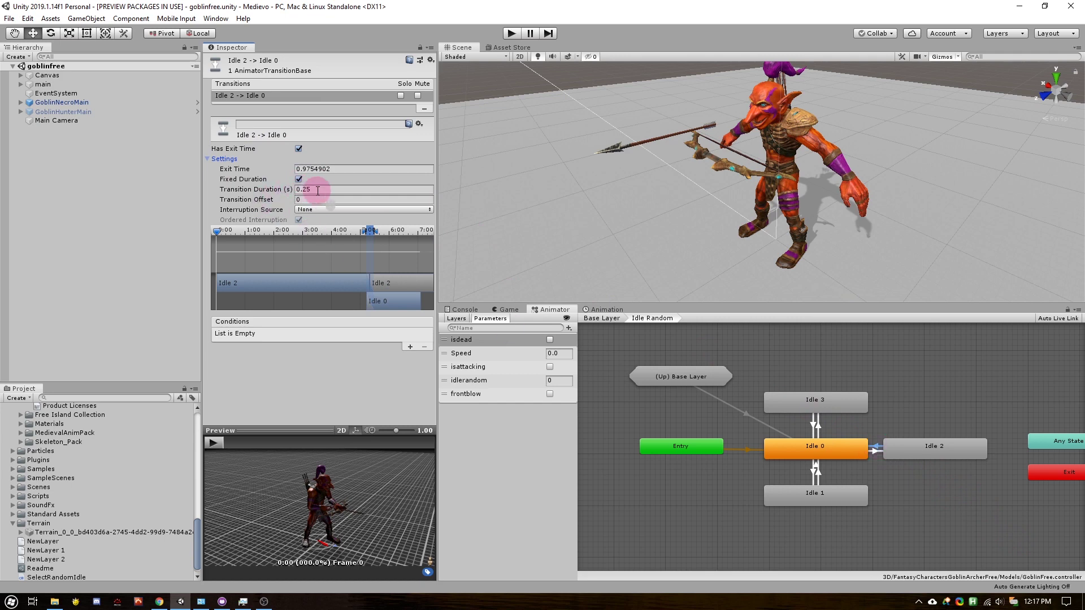
pyautogui.click(873, 463)
pyautogui.click(815, 425)
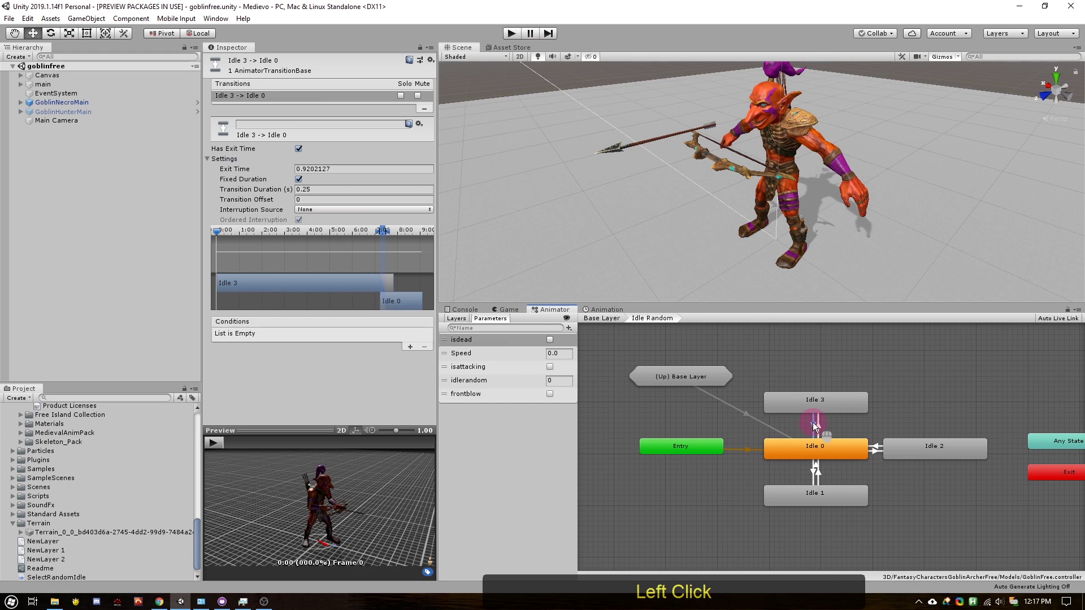
pyautogui.click(308, 201)
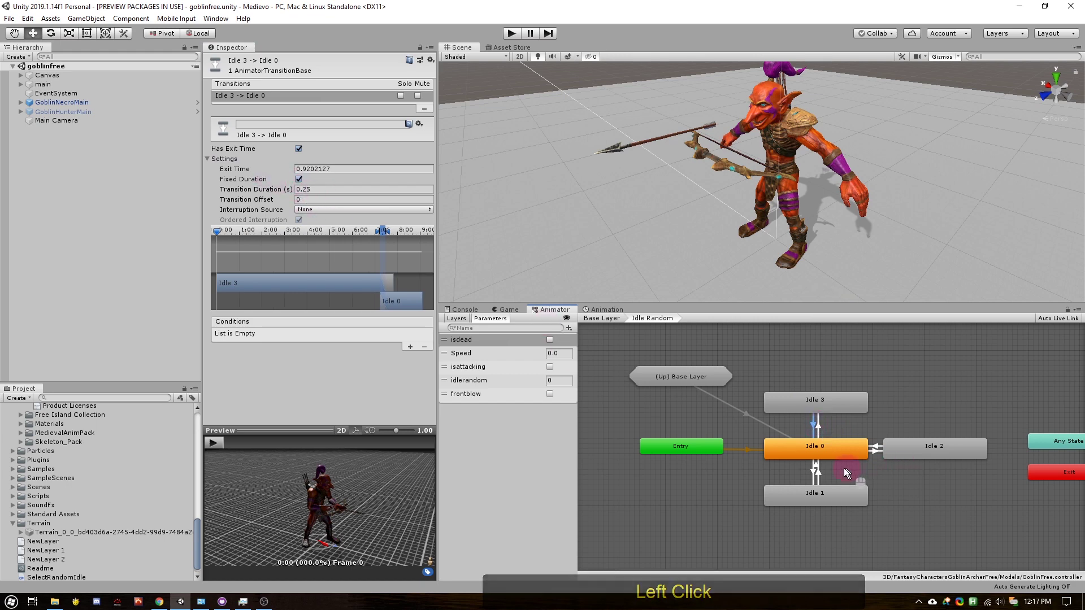
pyautogui.click(816, 473)
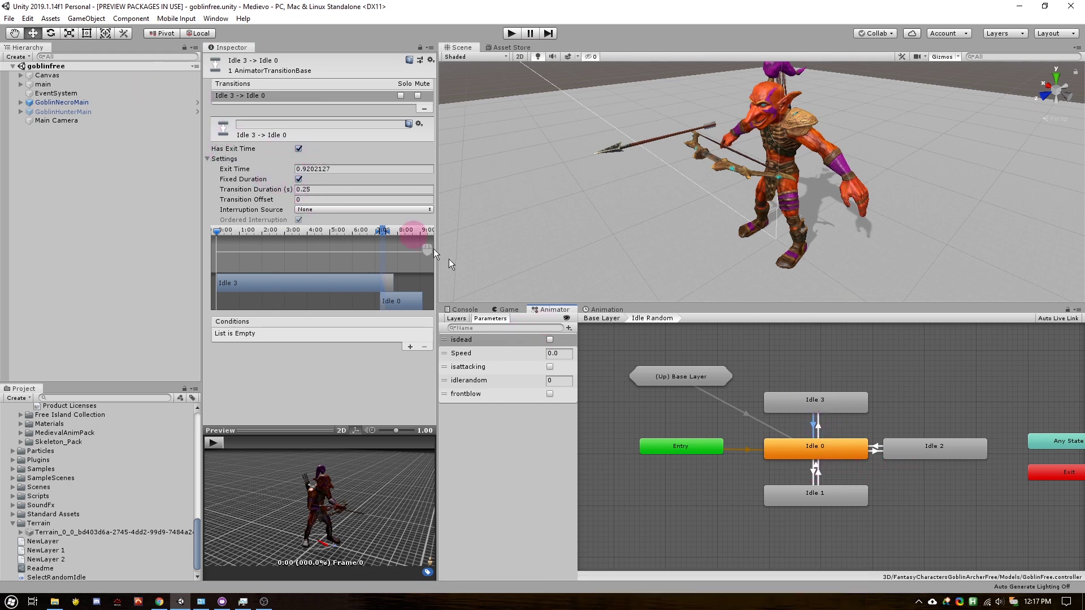
pyautogui.click(819, 475)
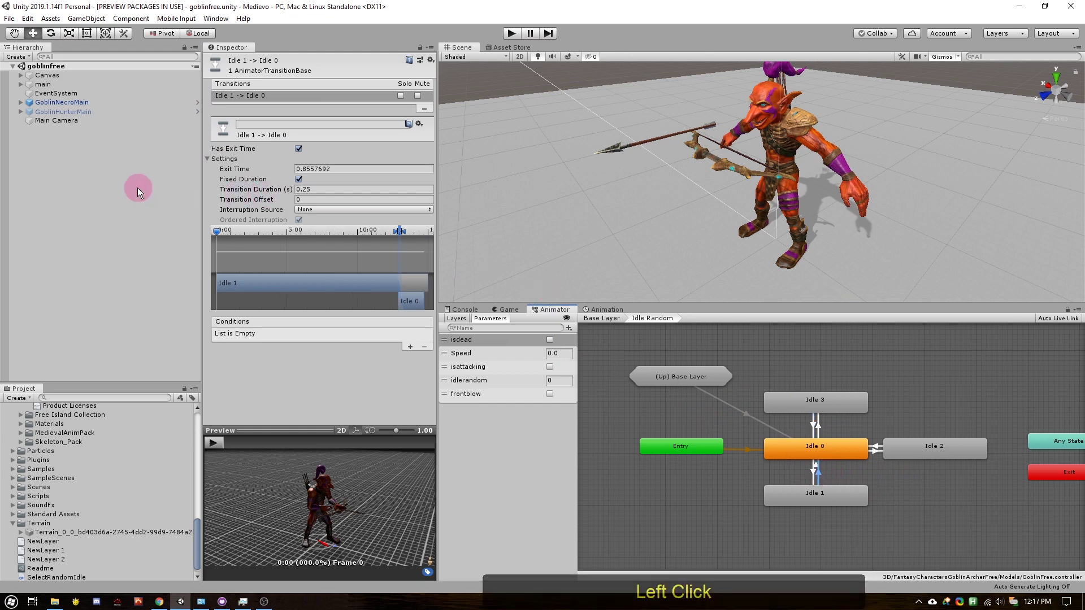
pyautogui.click(319, 210)
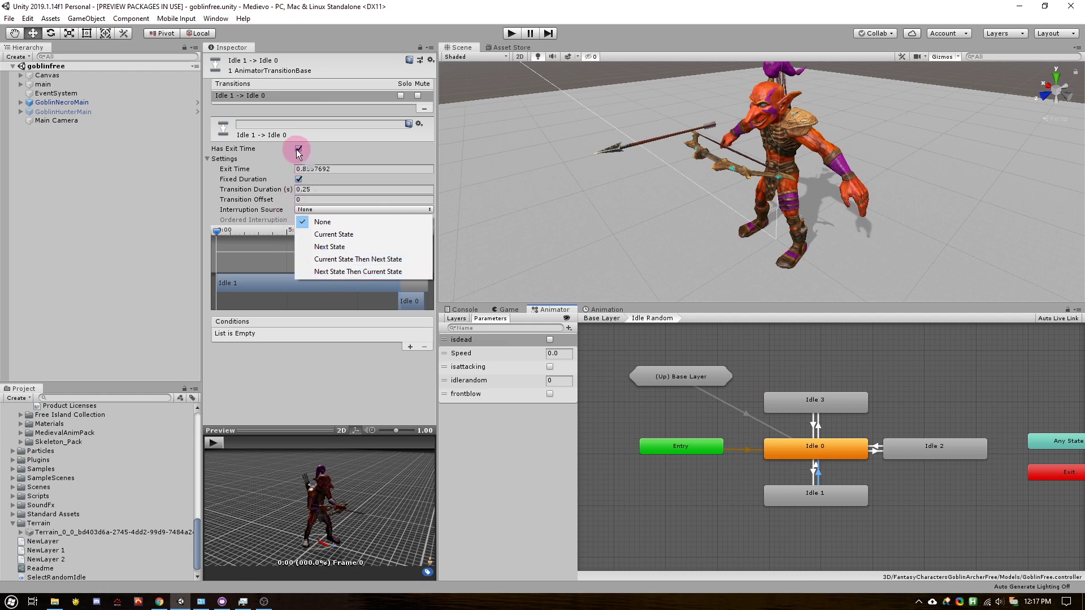
pyautogui.click(904, 451)
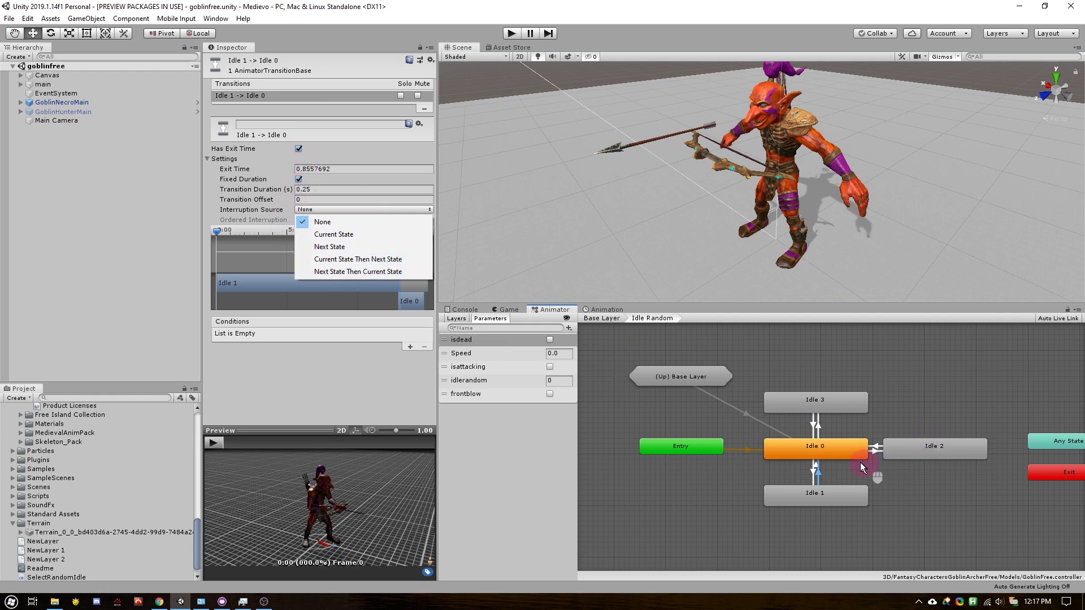
pyautogui.click(842, 451)
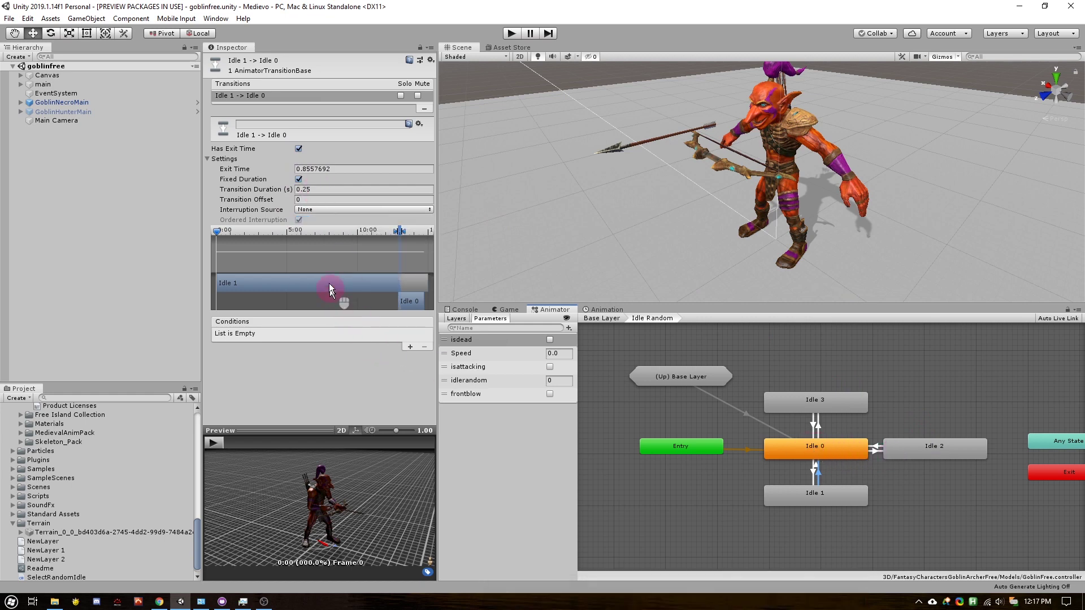
pyautogui.click(208, 159)
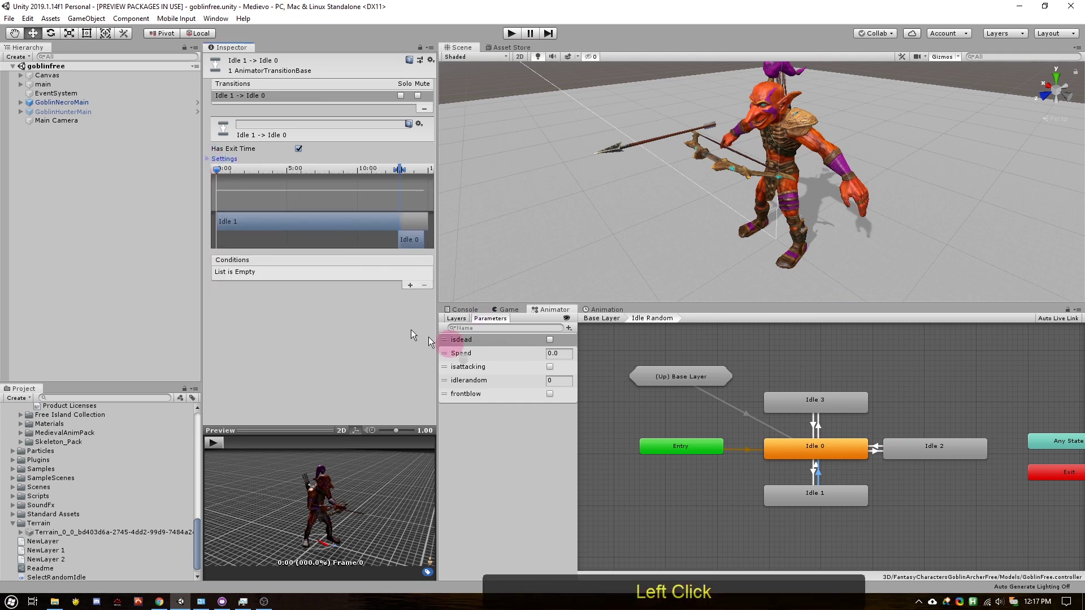
# Inspect Idle 0's SelectRandomIdle behaviour, its self-transition with the idlerandom condition, and the transitions between Idle 0 and Idle 1.
pyautogui.click(787, 458)
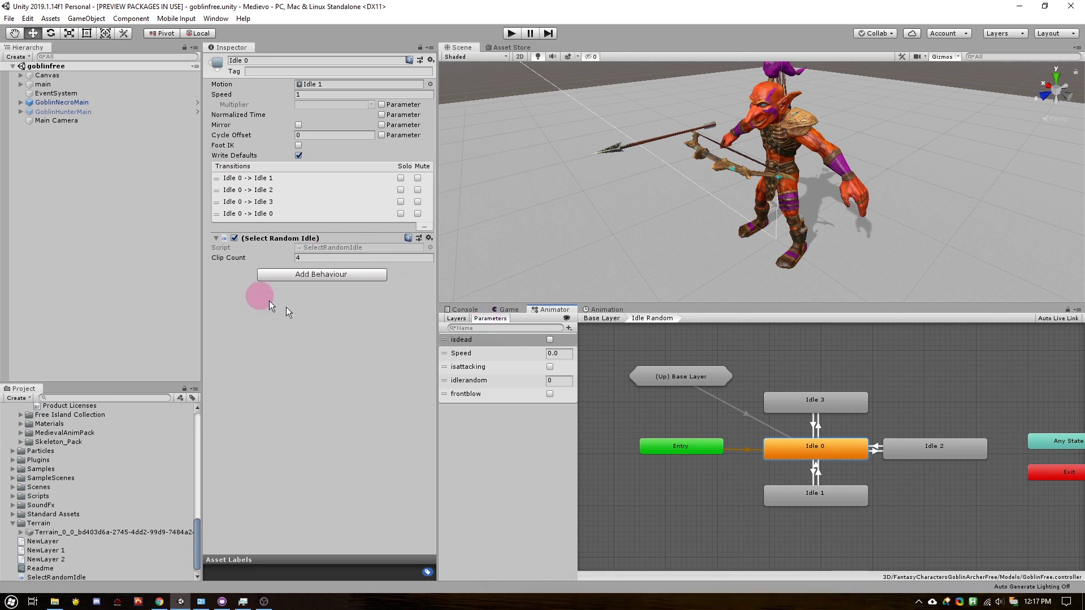
pyautogui.click(769, 447)
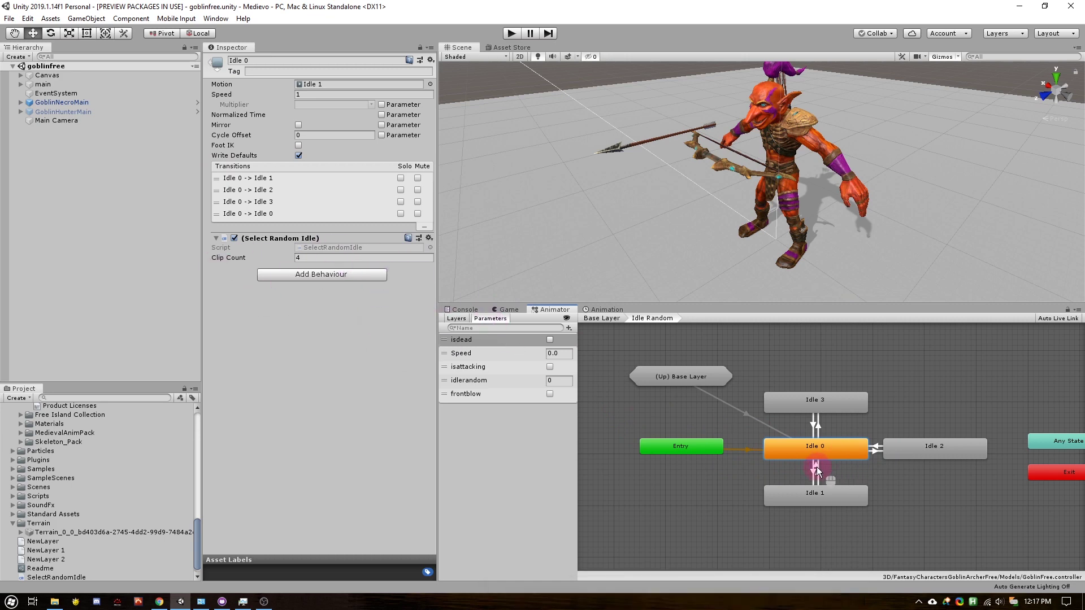
pyautogui.click(815, 469)
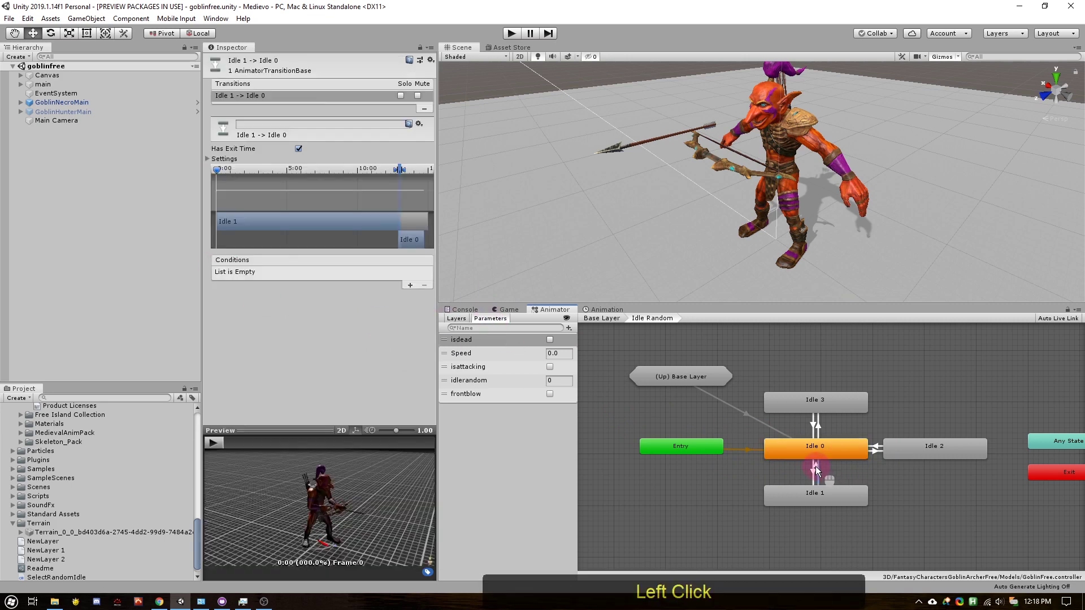
pyautogui.click(815, 468)
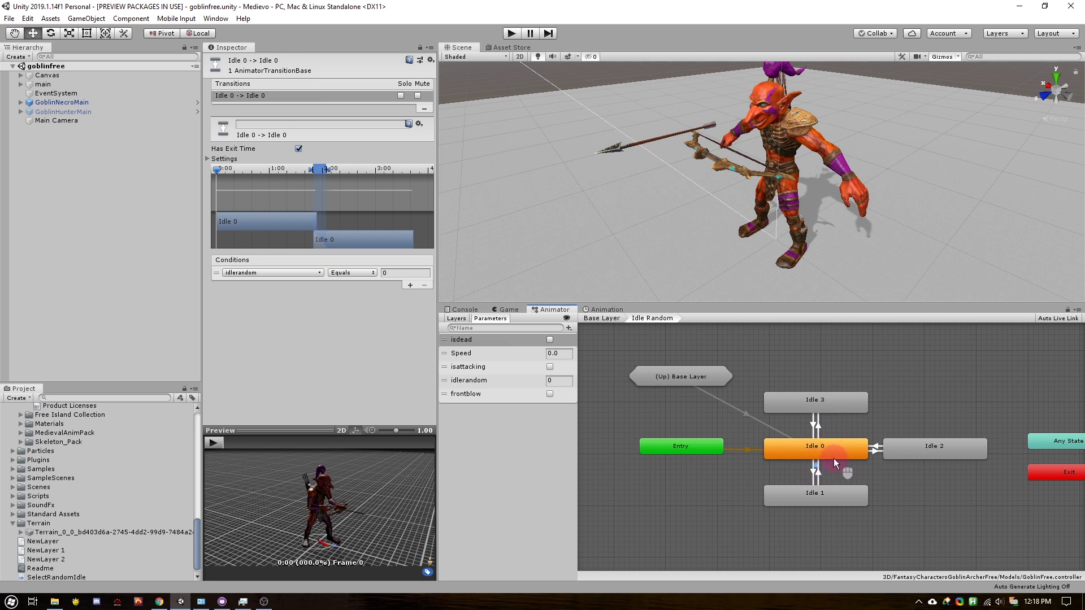
pyautogui.click(242, 275)
pyautogui.rightClick(852, 453)
pyautogui.click(860, 456)
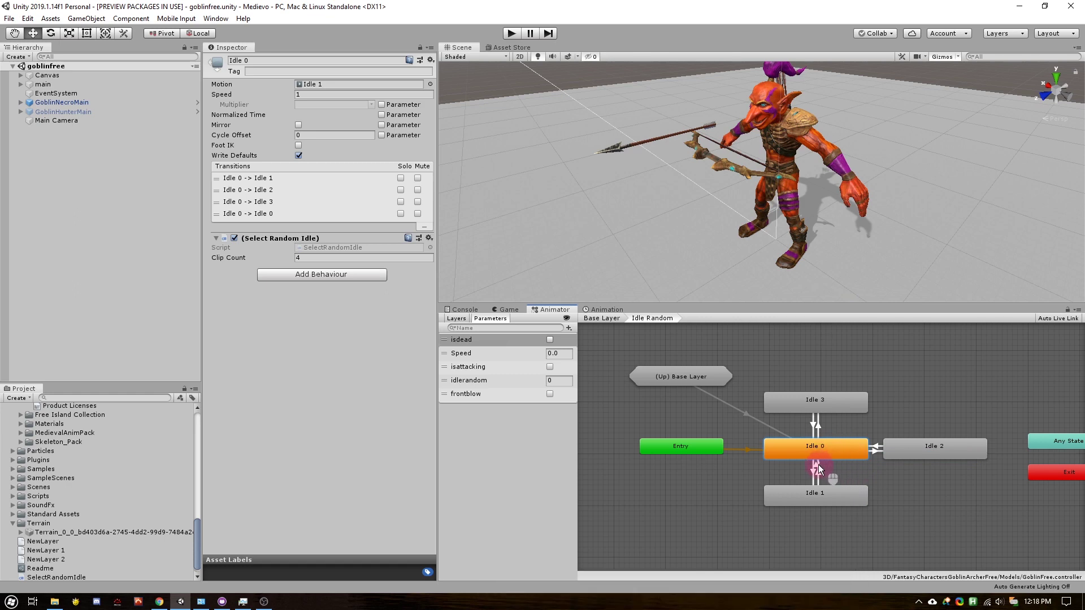
pyautogui.press('Escape')
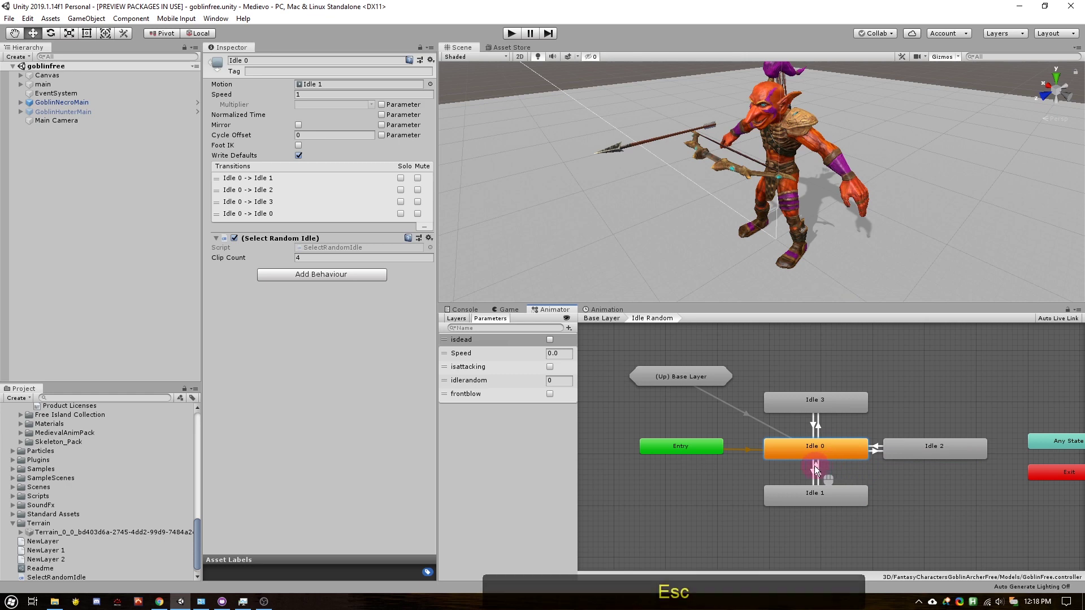
pyautogui.click(817, 469)
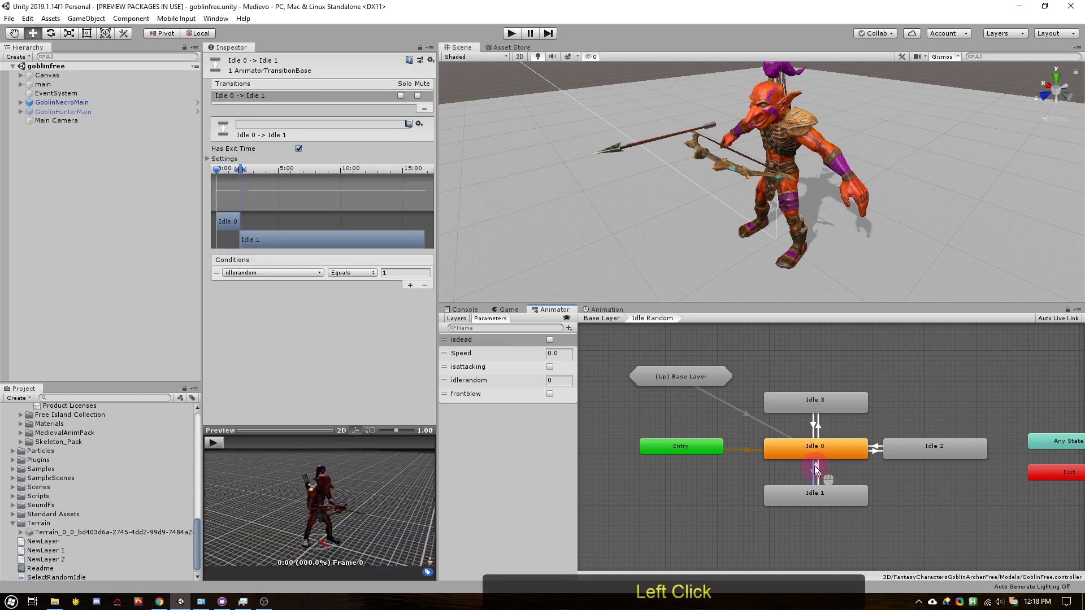
# Return to the base layer and check the conditions on the transitions from Attack1 and Move BlendTree to Idle Random.
pyautogui.doubleClick(678, 383)
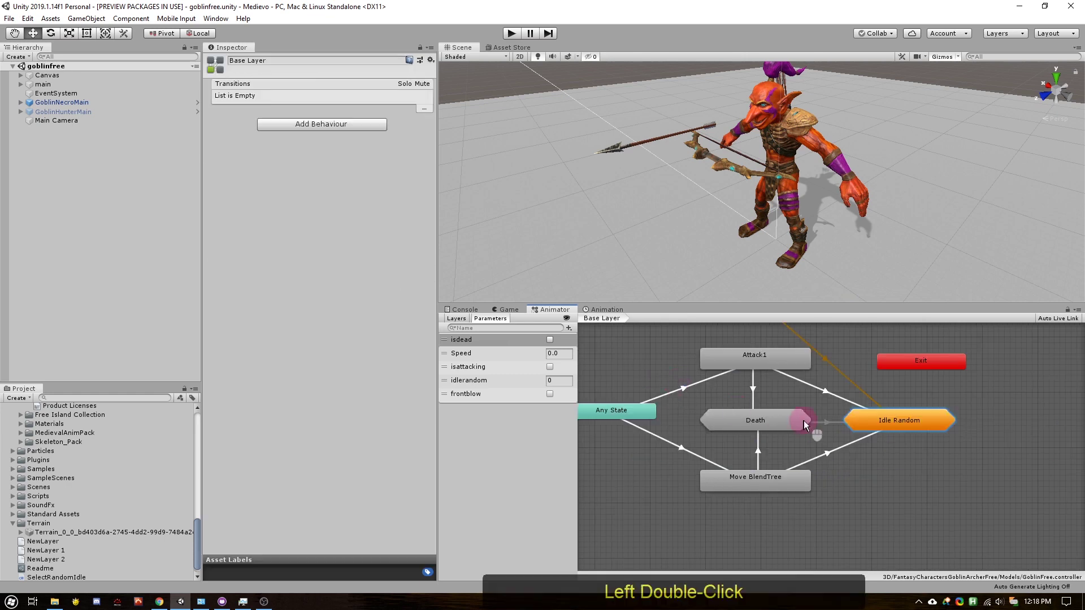
pyautogui.click(825, 390)
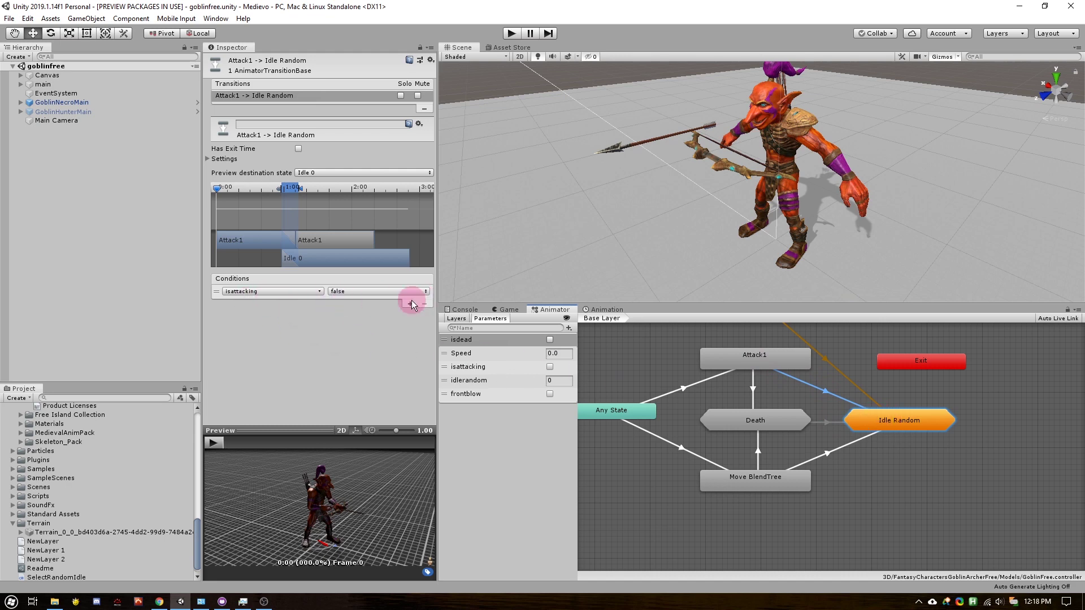
pyautogui.click(824, 455)
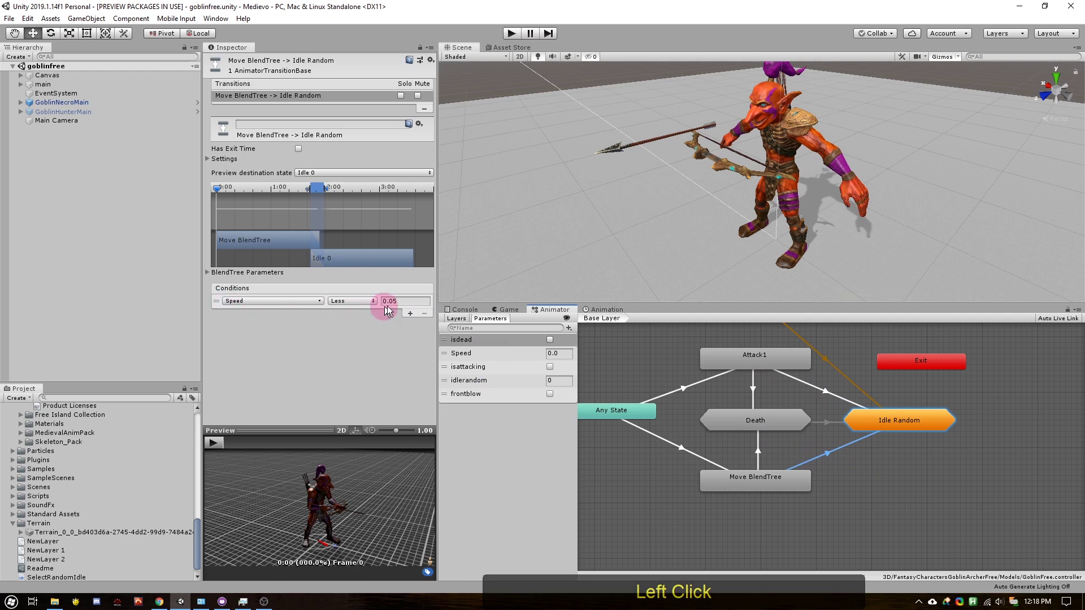
pyautogui.click(821, 463)
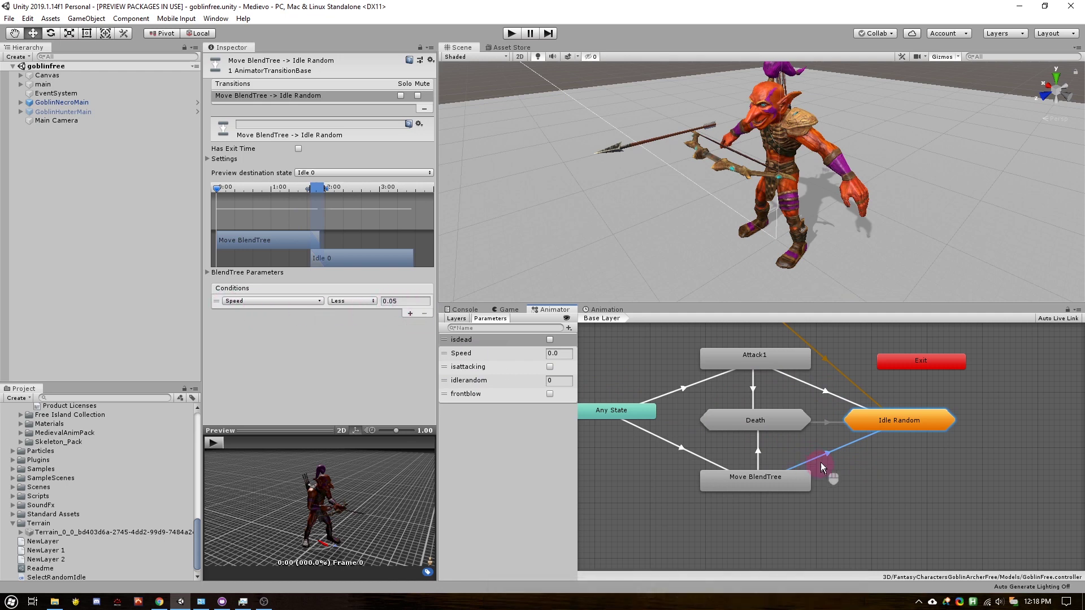
# Reopen Idle Random and review the Idle 0 state with its behaviour and its idlerandom transitions to the other idle states.
pyautogui.doubleClick(899, 422)
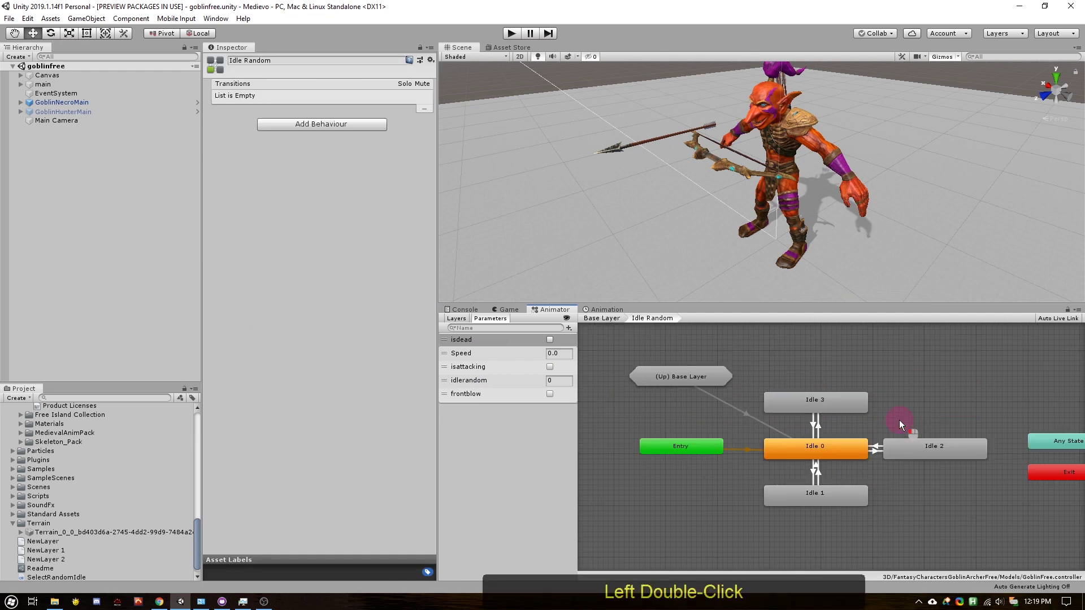
pyautogui.click(820, 452)
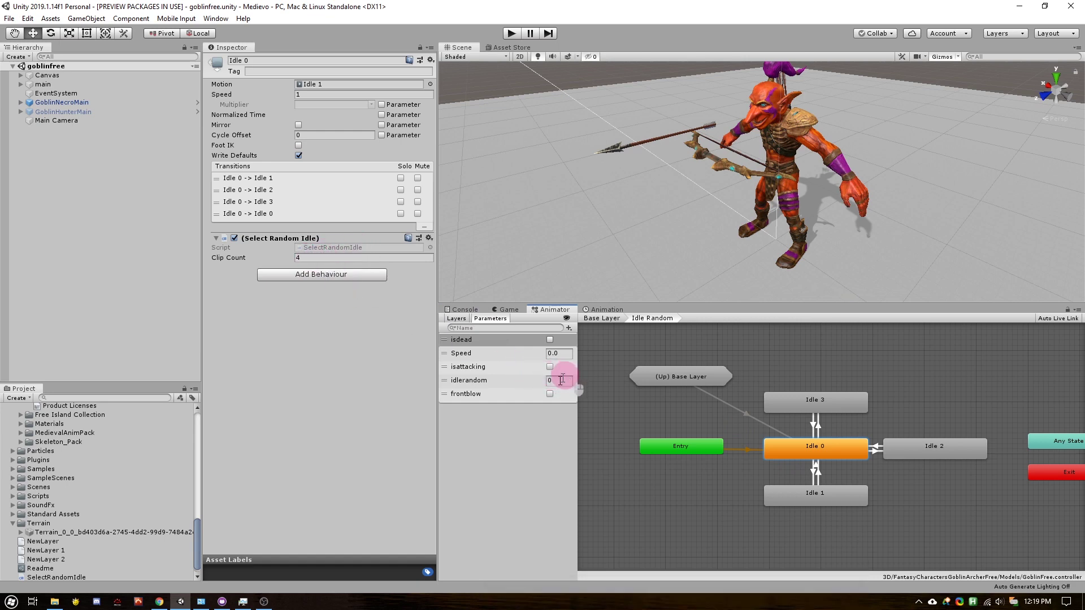
pyautogui.click(847, 452)
pyautogui.click(809, 452)
pyautogui.click(872, 450)
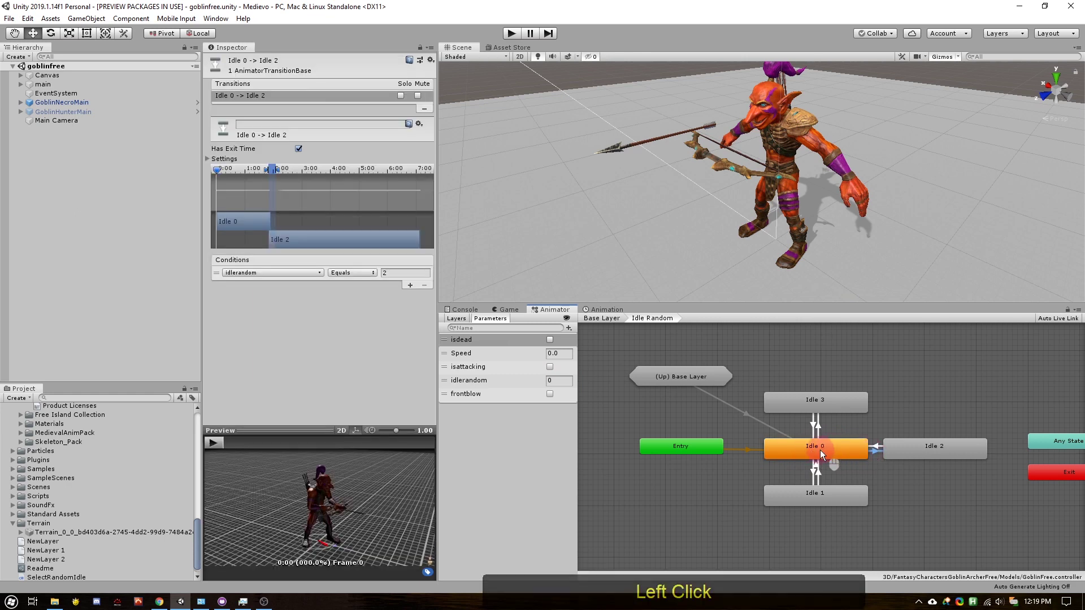
pyautogui.click(818, 428)
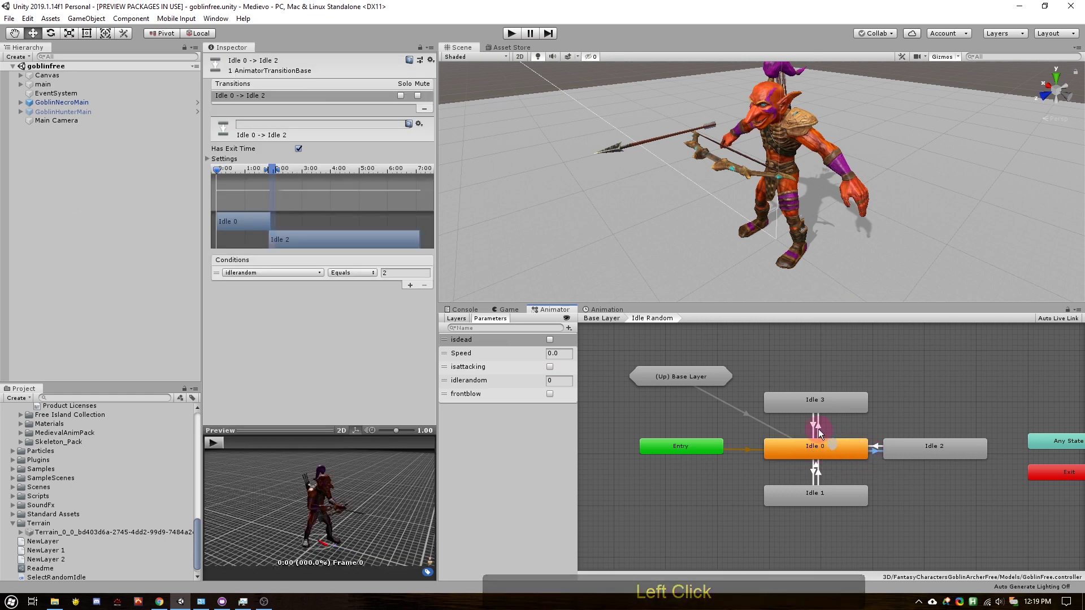
pyautogui.click(813, 476)
pyautogui.click(815, 483)
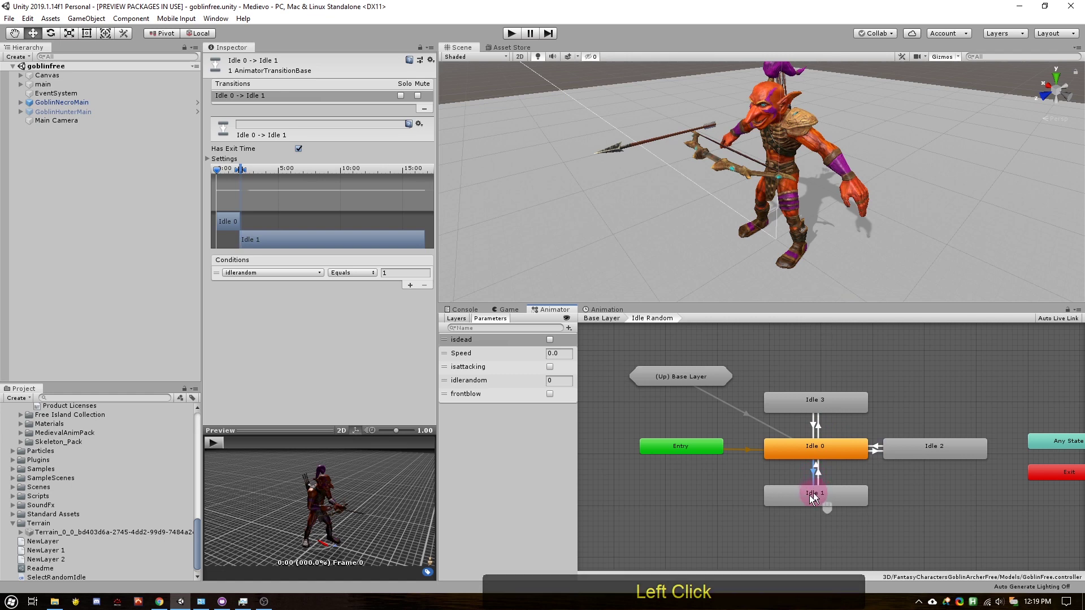
pyautogui.click(818, 400)
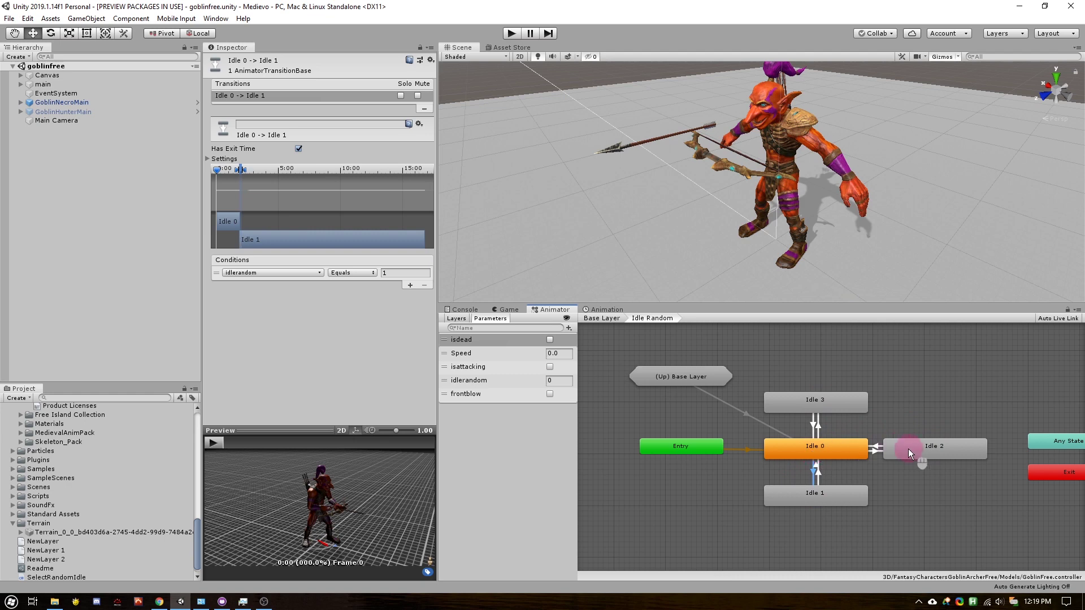
pyautogui.click(818, 408)
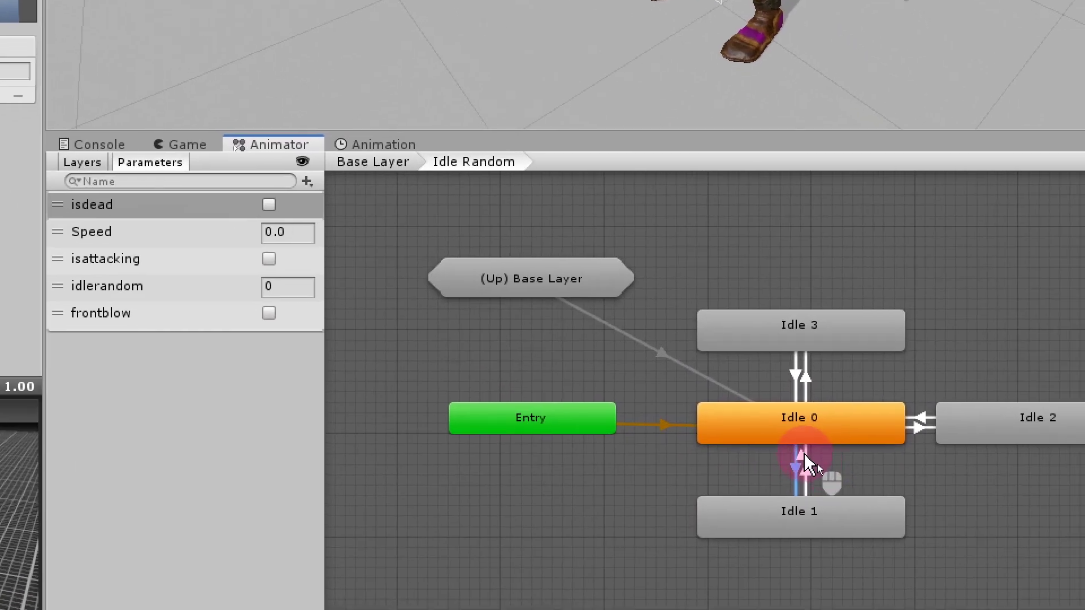
pyautogui.keyDown('alt'); pyautogui.scroll(-3, 802, 467); pyautogui.keyUp('alt')
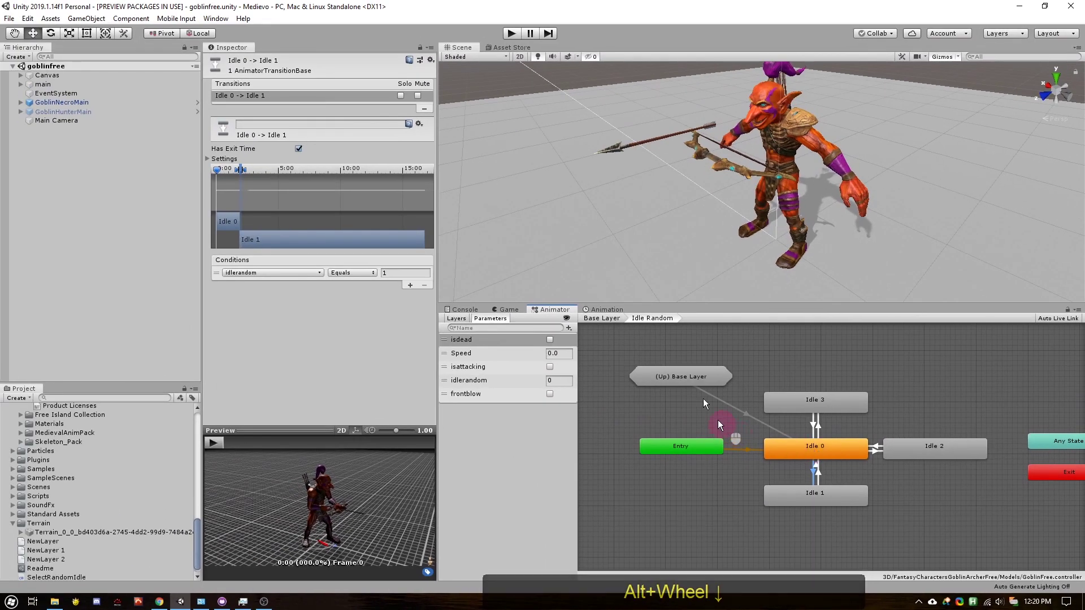
# Run the scene and watch GoblinNecroMain's states play inside Idle Random in the Animator.
pyautogui.click(512, 33)
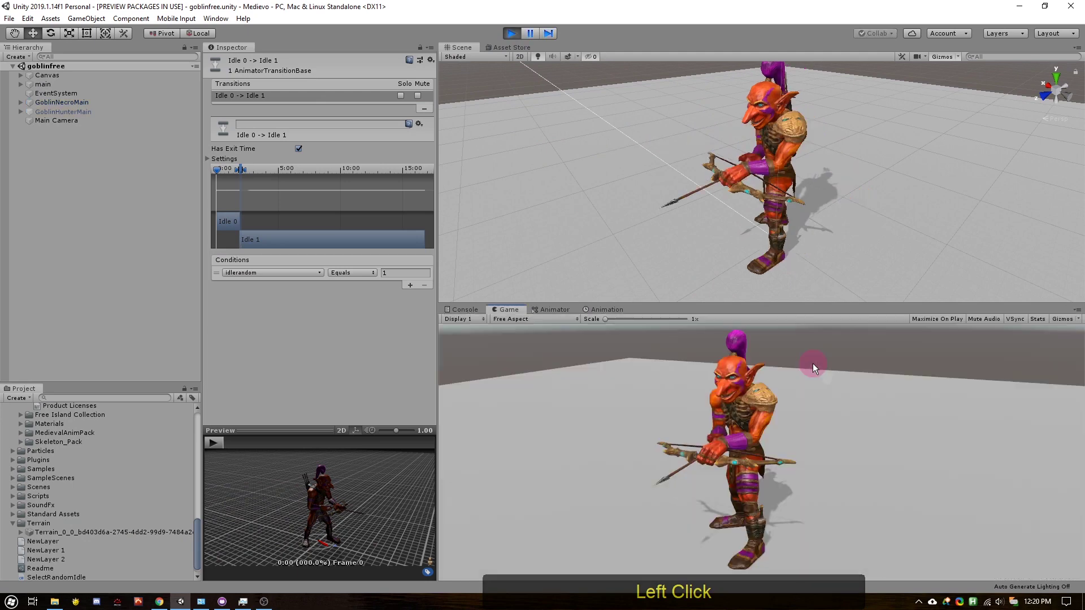
pyautogui.click(554, 309)
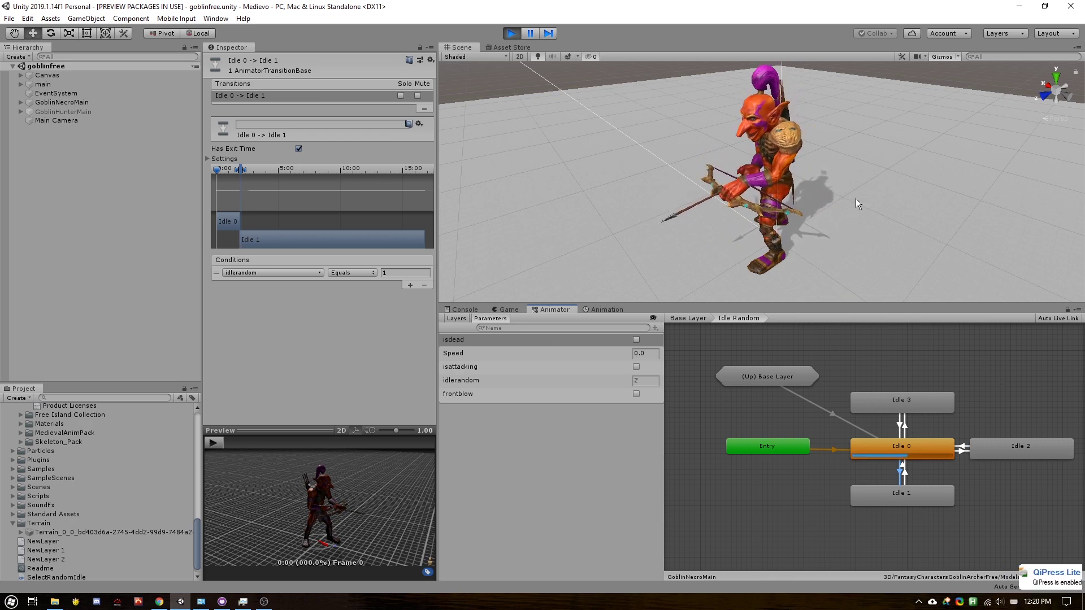
pyautogui.scroll(-1, 889, 357)
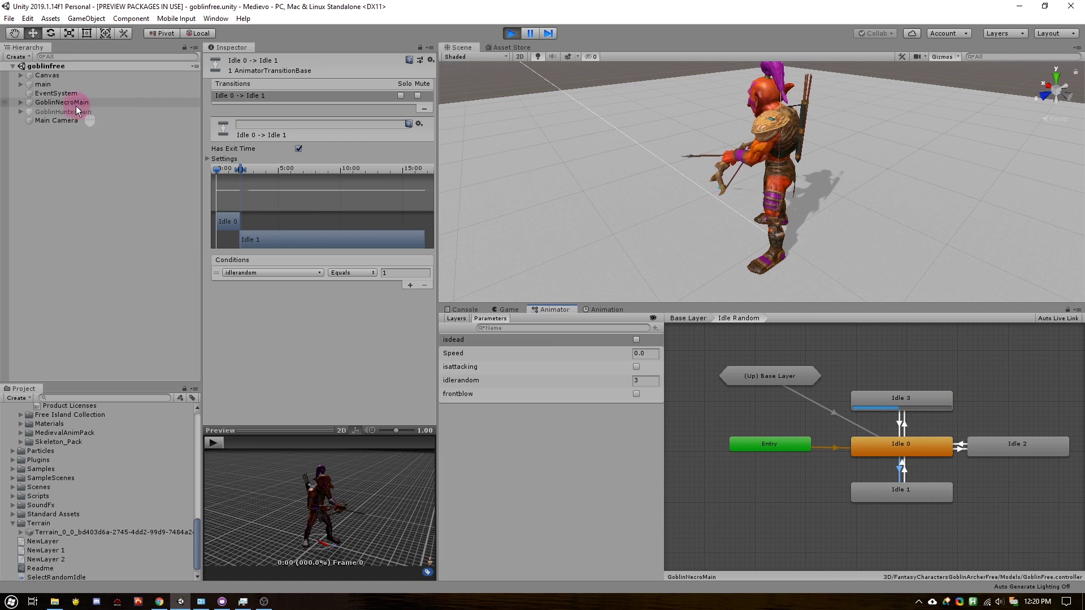
pyautogui.click(73, 102)
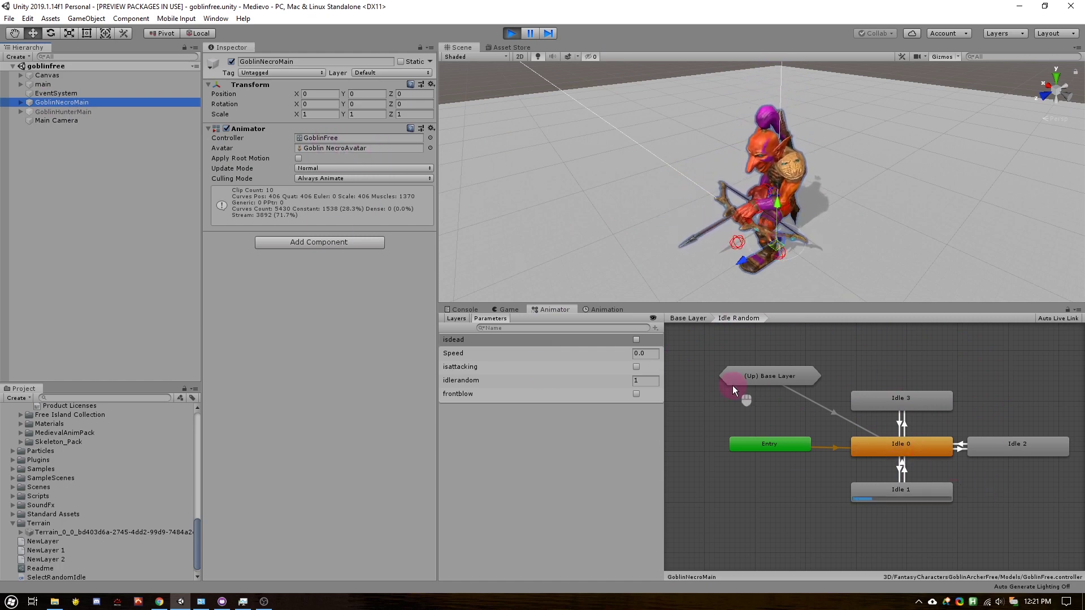
pyautogui.click(833, 448)
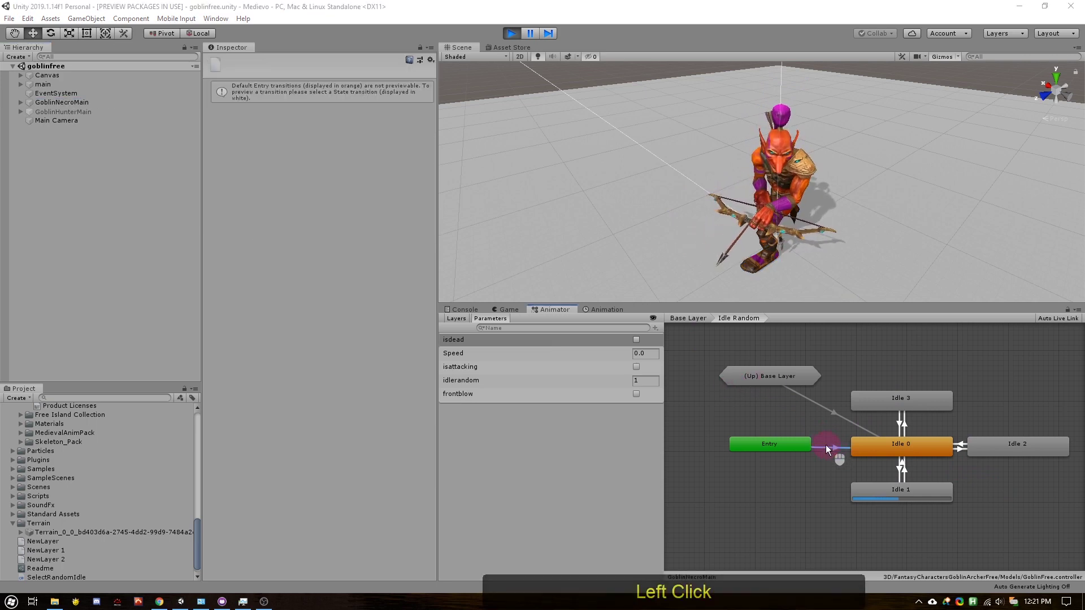
# Enable the isattacking parameter and watch the Attack1 state play on the base layer.
pyautogui.click(636, 367)
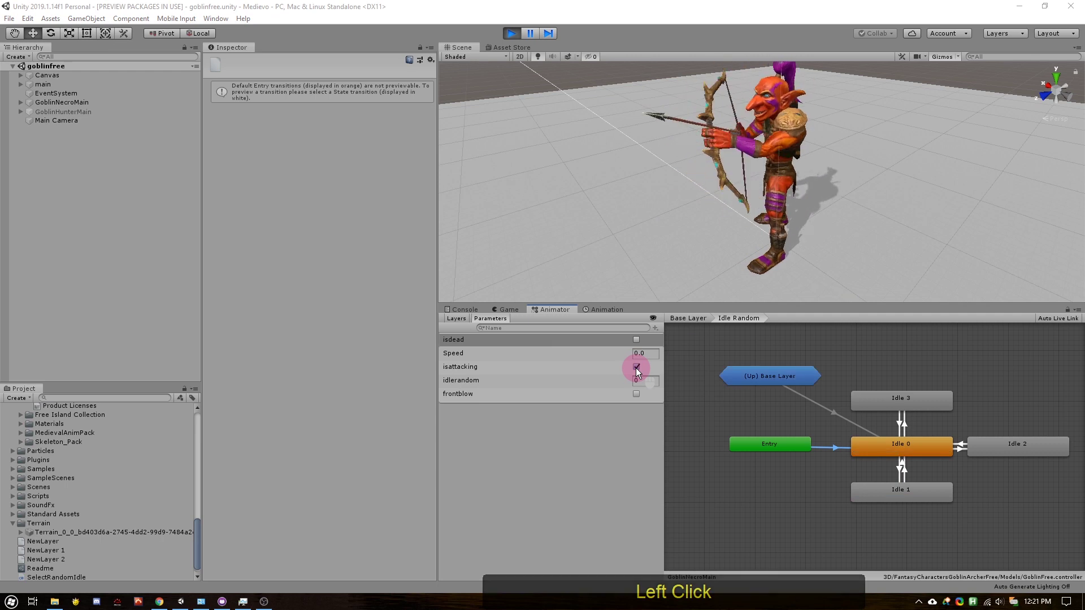
pyautogui.click(684, 317)
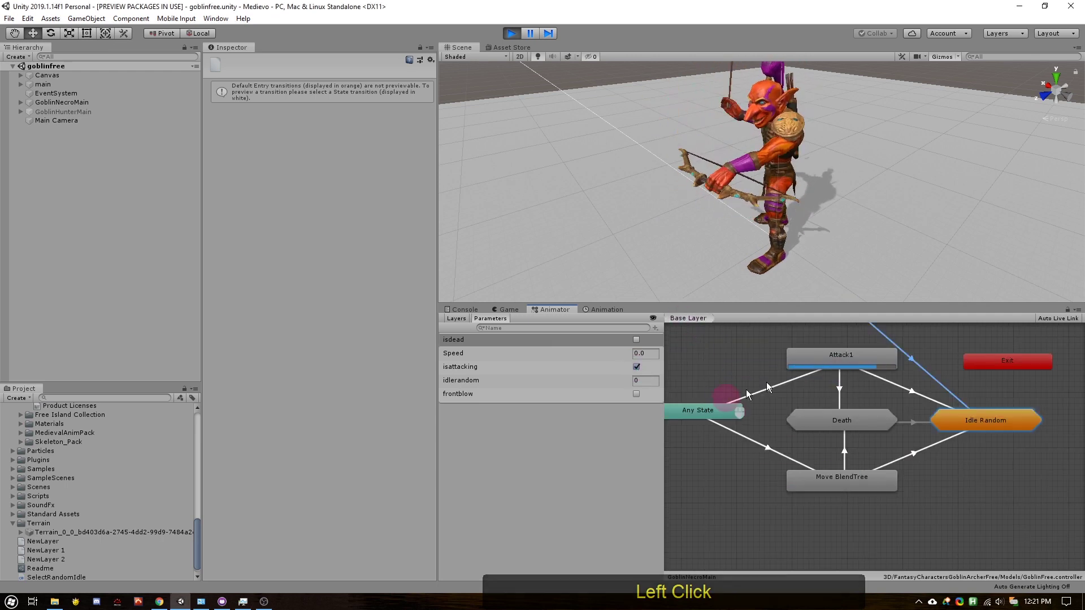
pyautogui.click(782, 389)
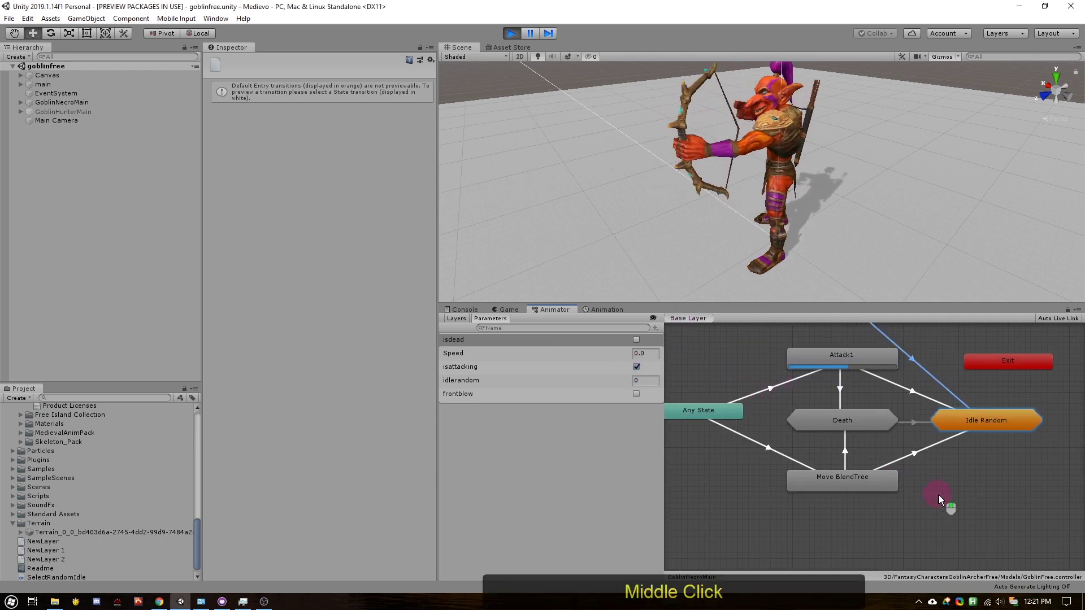
pyautogui.moveTo(938, 495); pyautogui.dragTo(958, 527, button='middle')
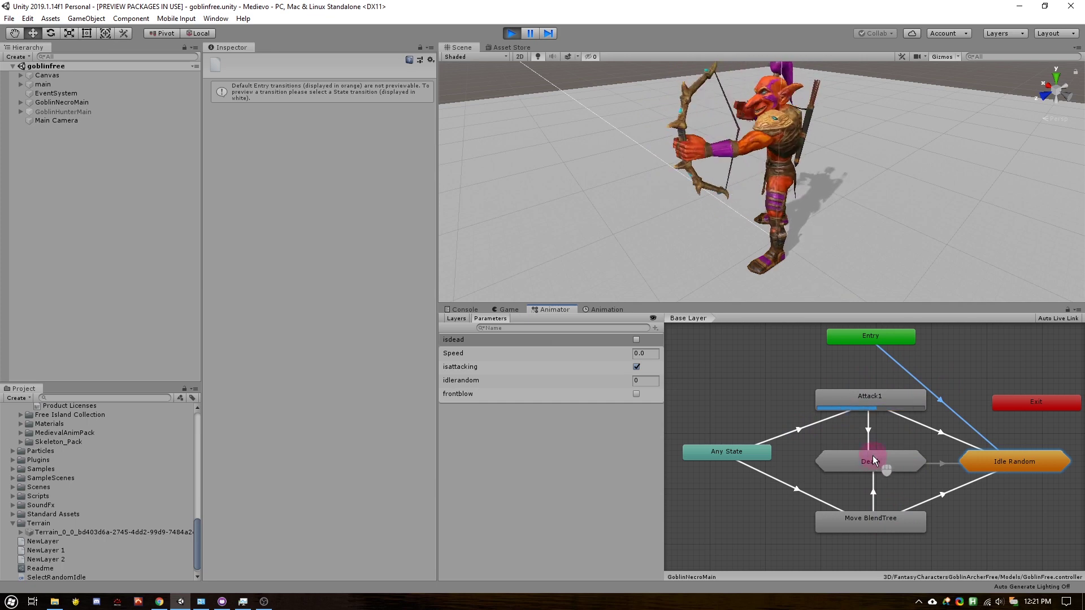
# Check the conditions on the transitions from Attack1 and Move BlendTree to Death, and from Any State to Death (1) and Death (2).
pyautogui.click(868, 441)
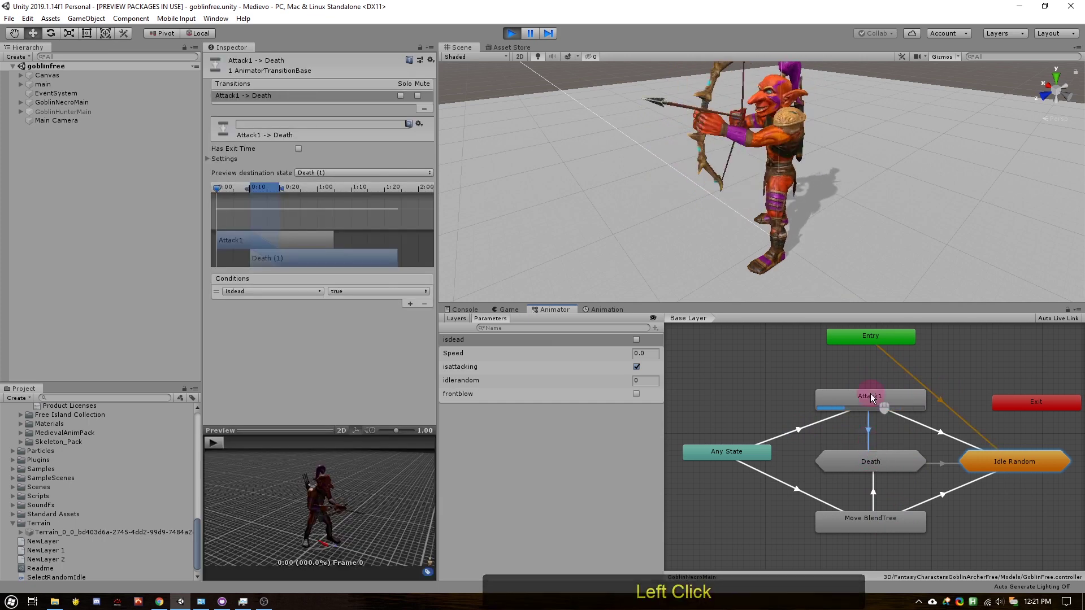
pyautogui.click(874, 491)
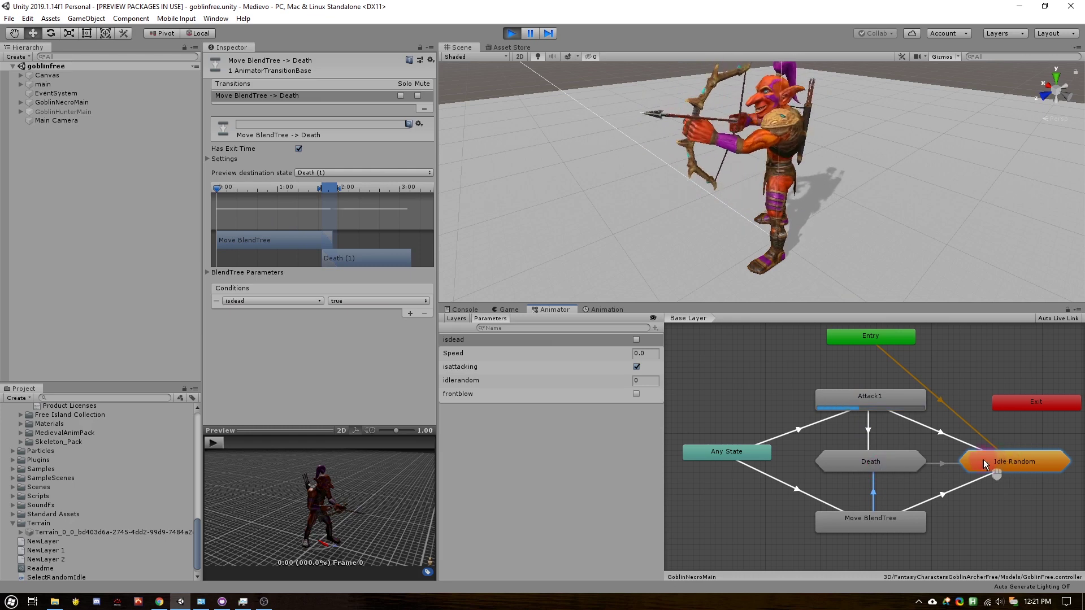
pyautogui.doubleClick(877, 464)
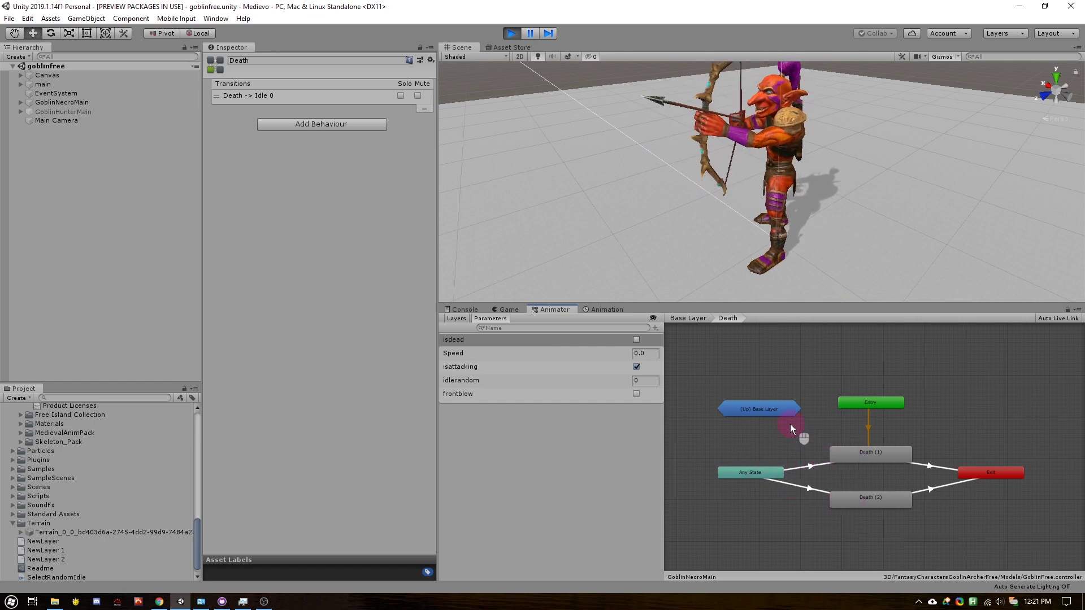
pyautogui.click(810, 466)
pyautogui.click(337, 319)
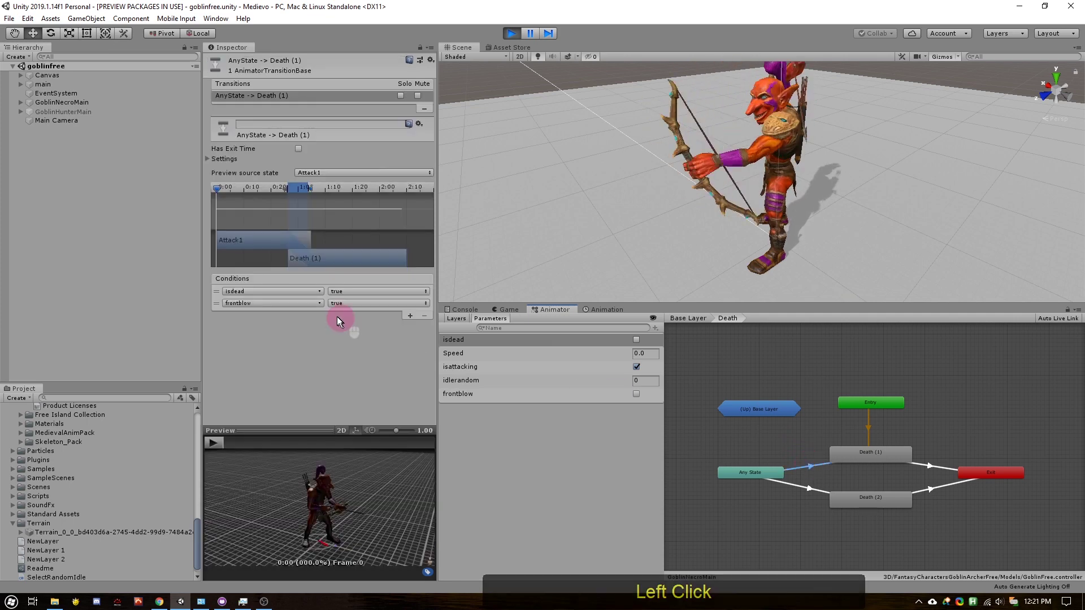
pyautogui.click(792, 484)
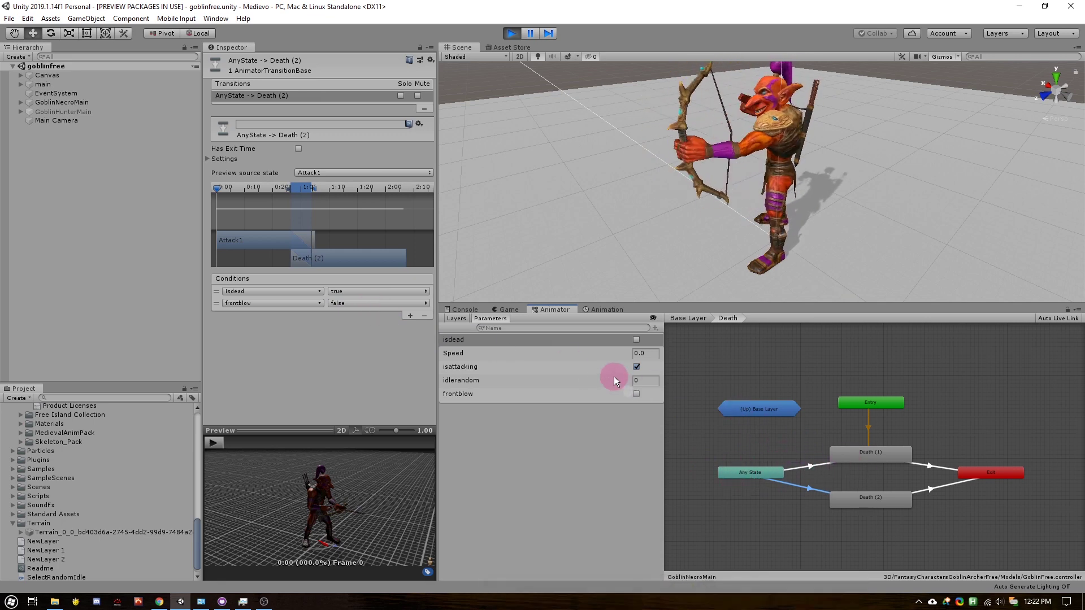
# Return to the base layer and test the death animation by enabling isdead and disabling it again.
pyautogui.click(742, 414)
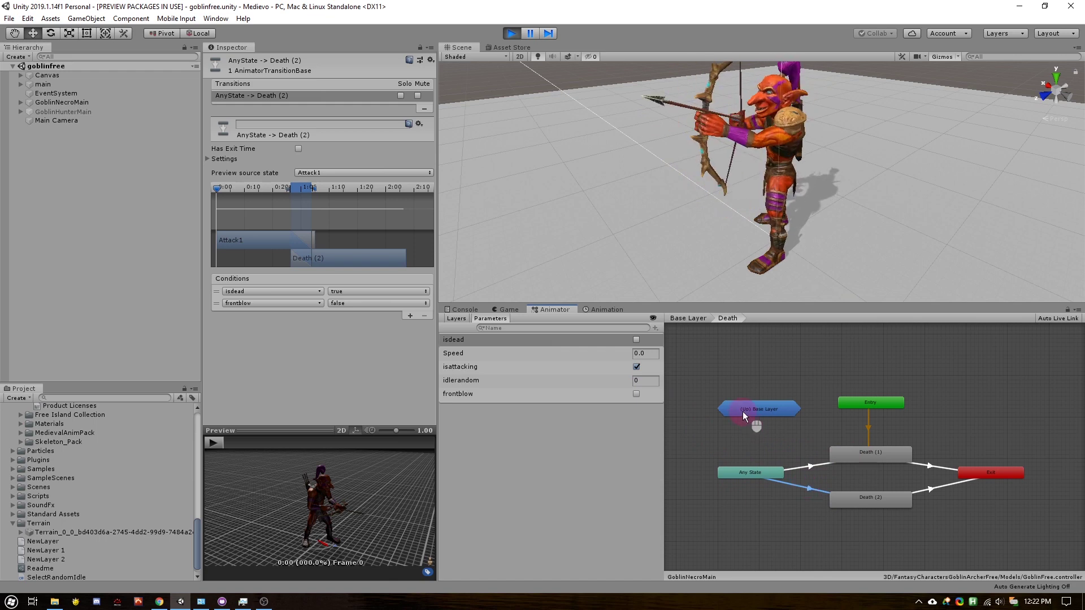
pyautogui.doubleClick(742, 411)
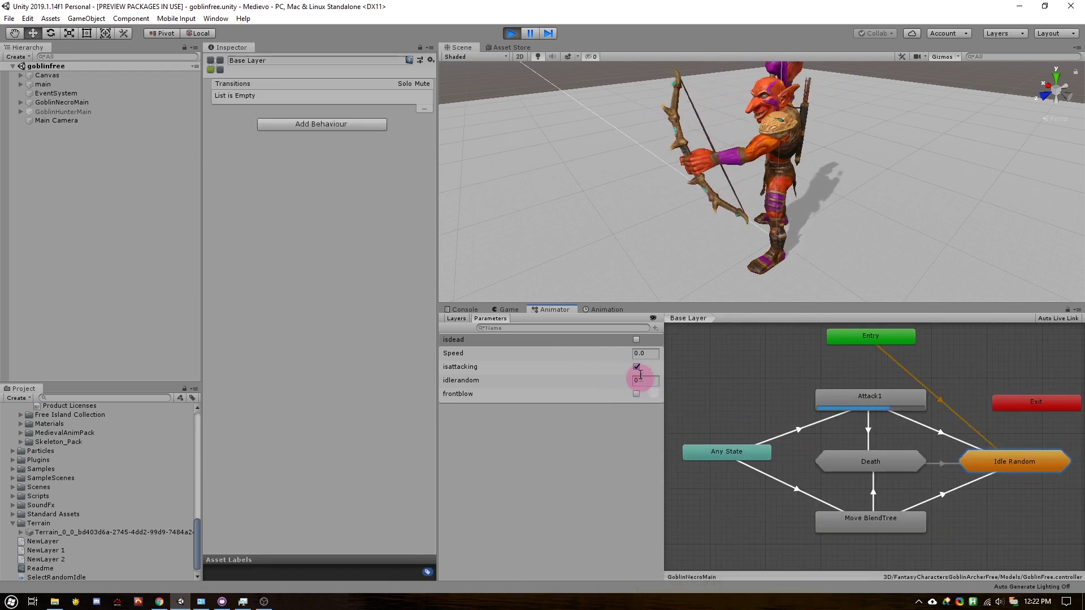
pyautogui.click(636, 340)
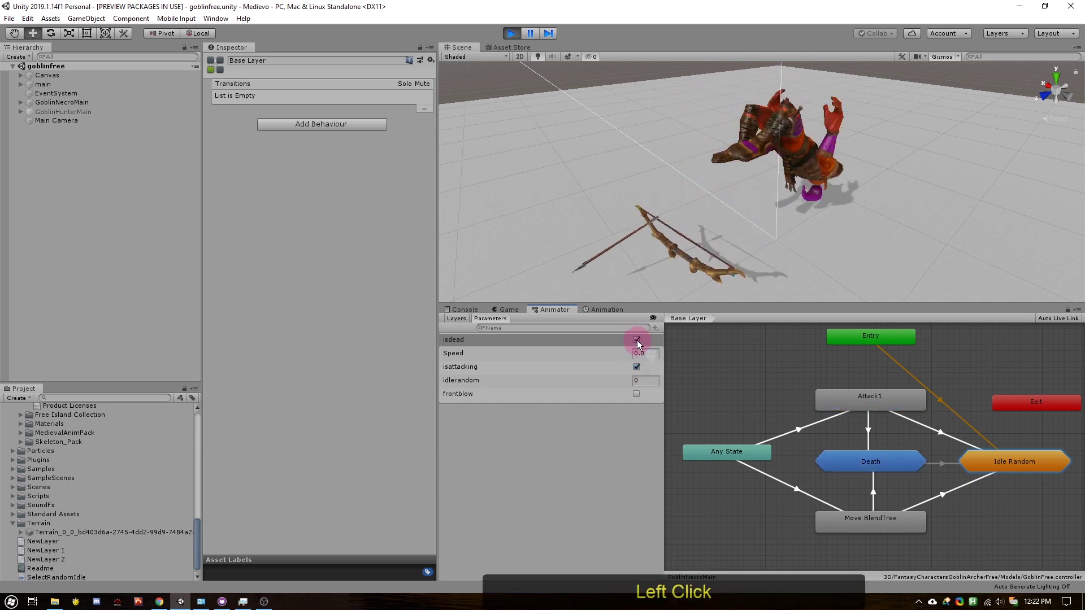
pyautogui.click(636, 340)
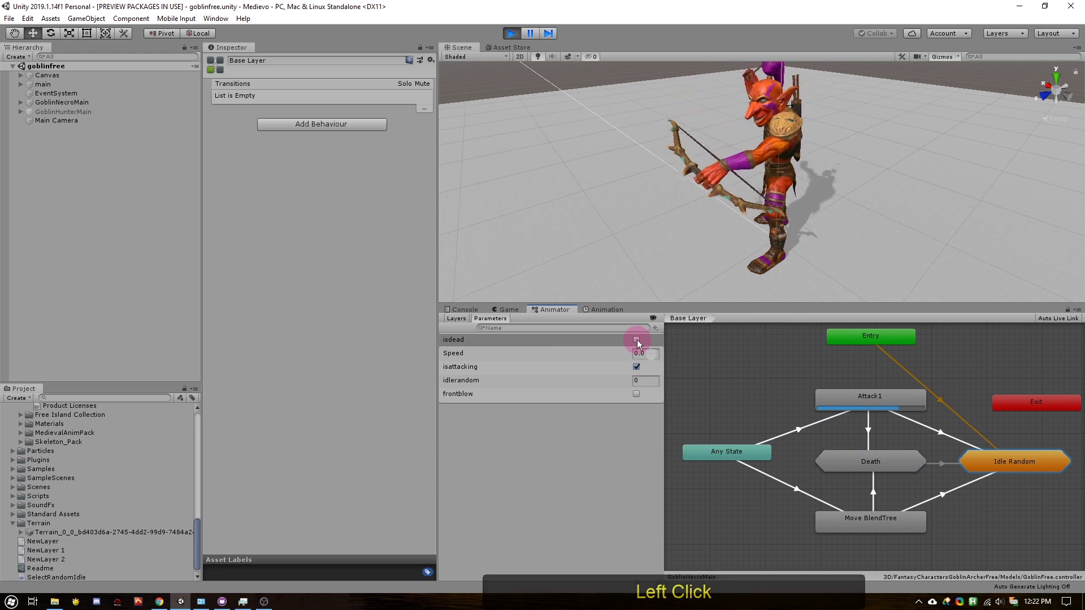
# Look inside the Death sub-state machine, then check the condition on the base layer's transition from Death to Idle 0.
pyautogui.click(992, 457)
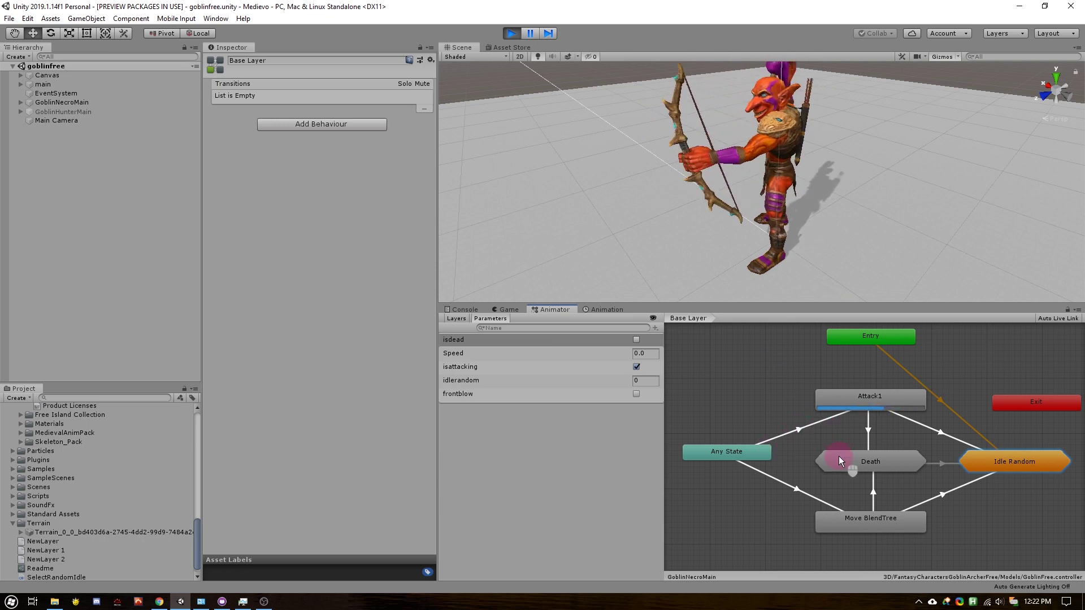
pyautogui.click(853, 468)
pyautogui.doubleClick(854, 468)
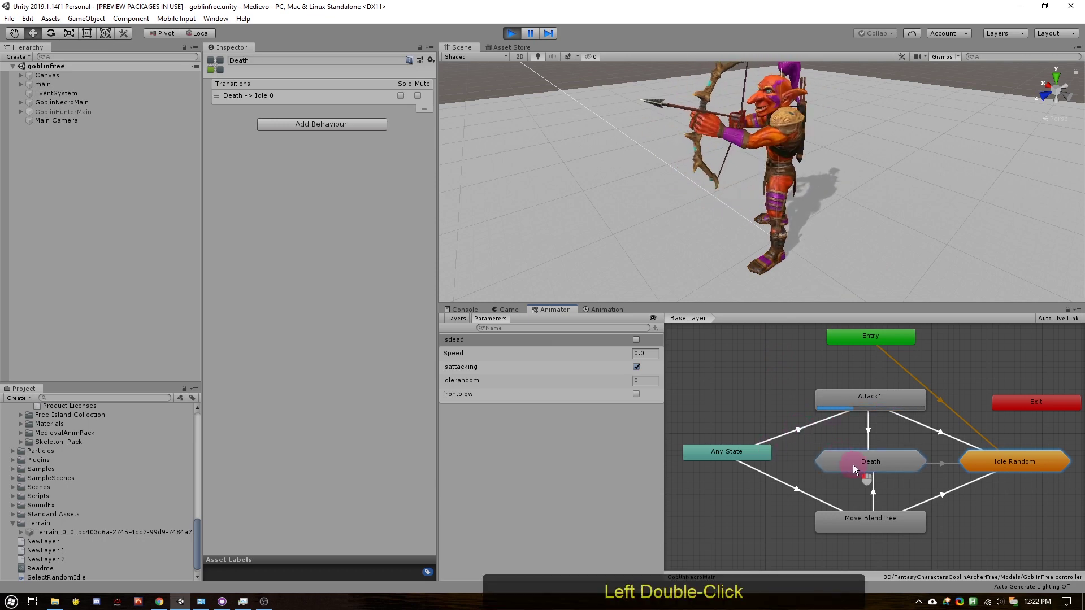
pyautogui.doubleClick(753, 408)
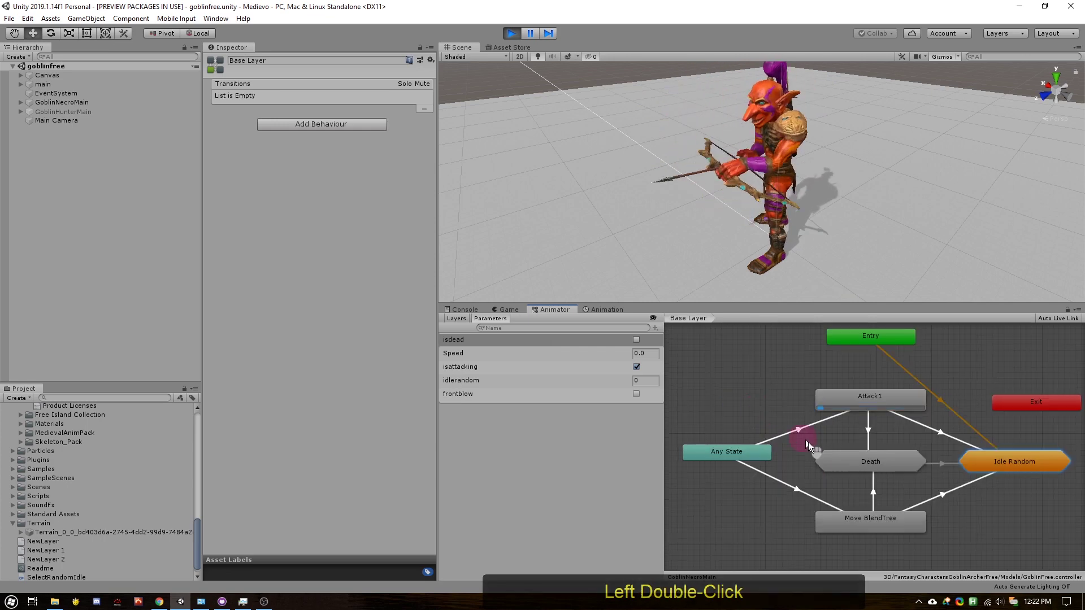
pyautogui.click(834, 459)
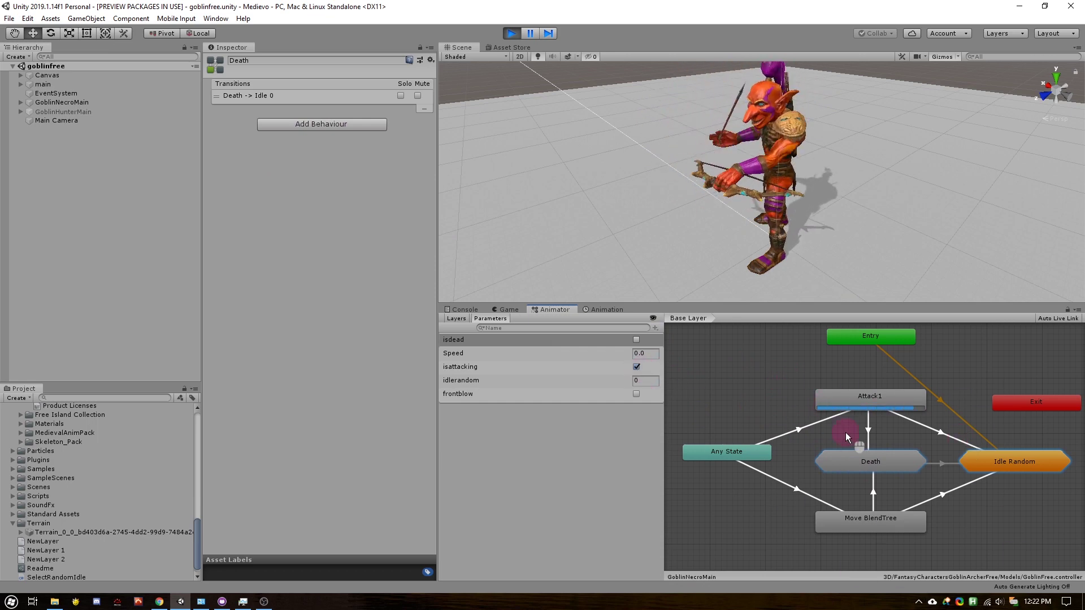
pyautogui.click(934, 462)
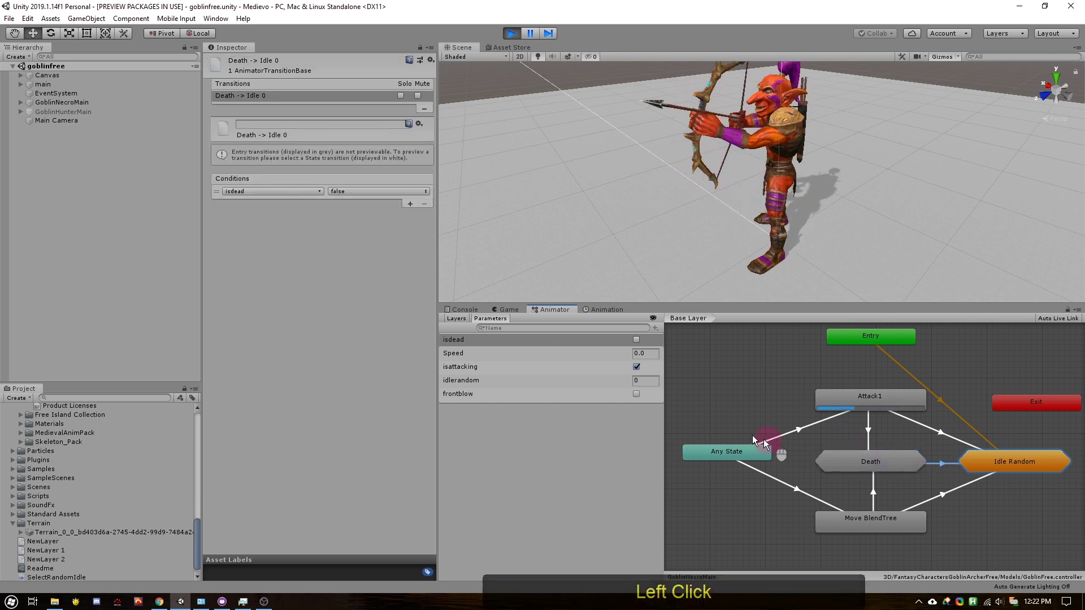
# Disable isattacking and test dying from idle by enabling isdead and disabling it again.
pyautogui.click(636, 367)
pyautogui.click(636, 340)
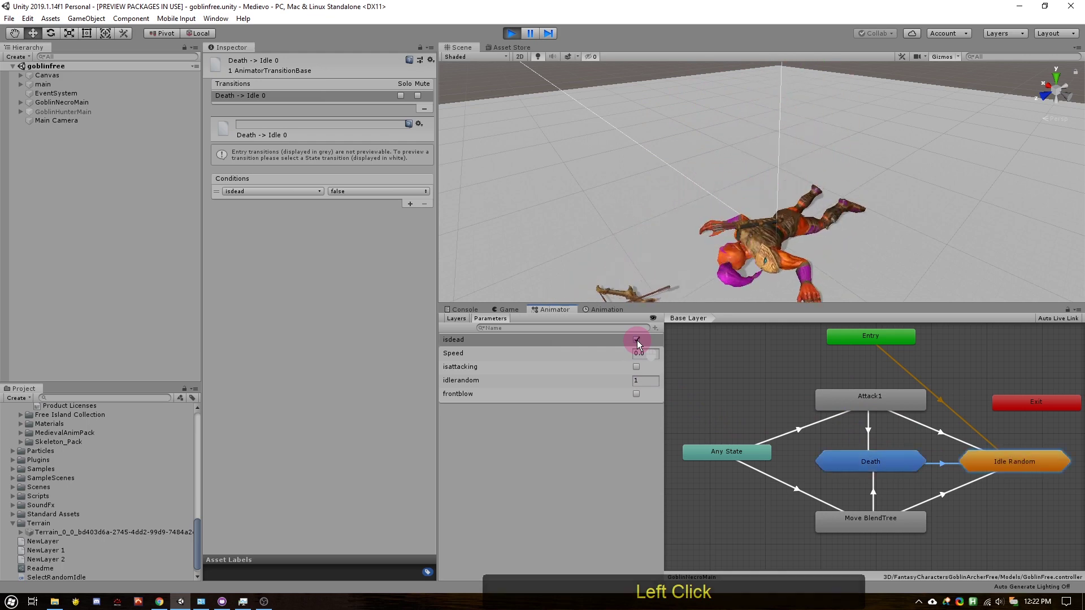
pyautogui.click(636, 340)
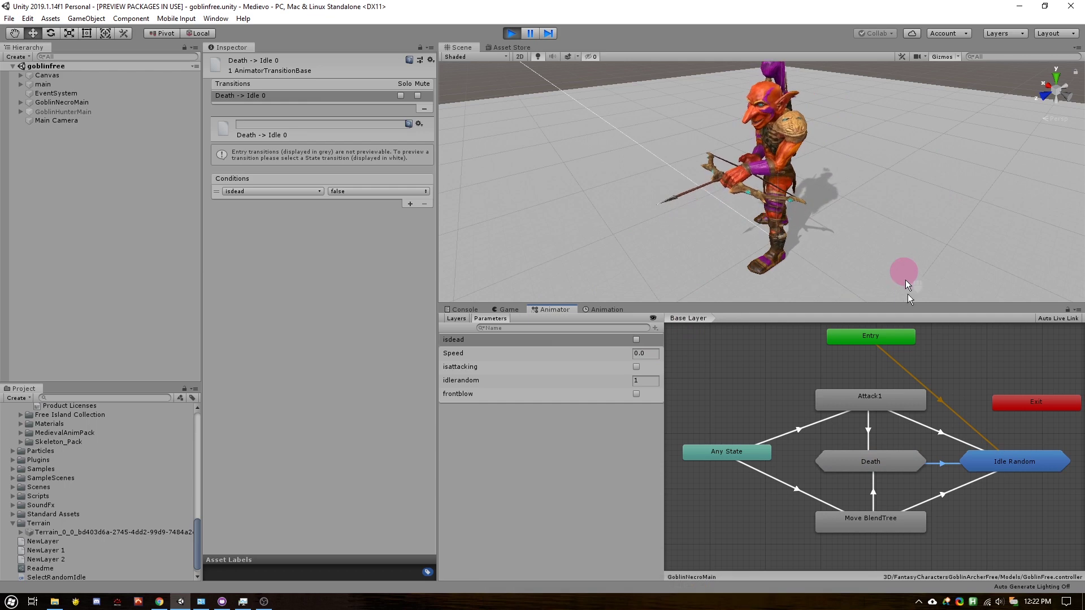
# Recheck the isdead condition on the Death to Idle 0 transition, reopen Death to view its states and return to the base layer.
pyautogui.click(941, 466)
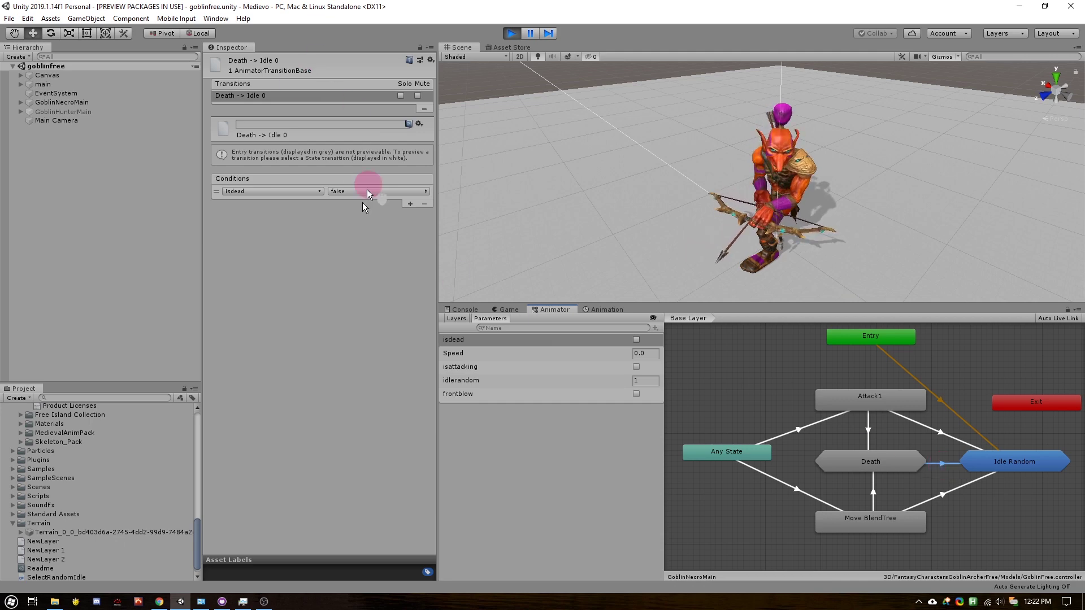
pyautogui.click(853, 462)
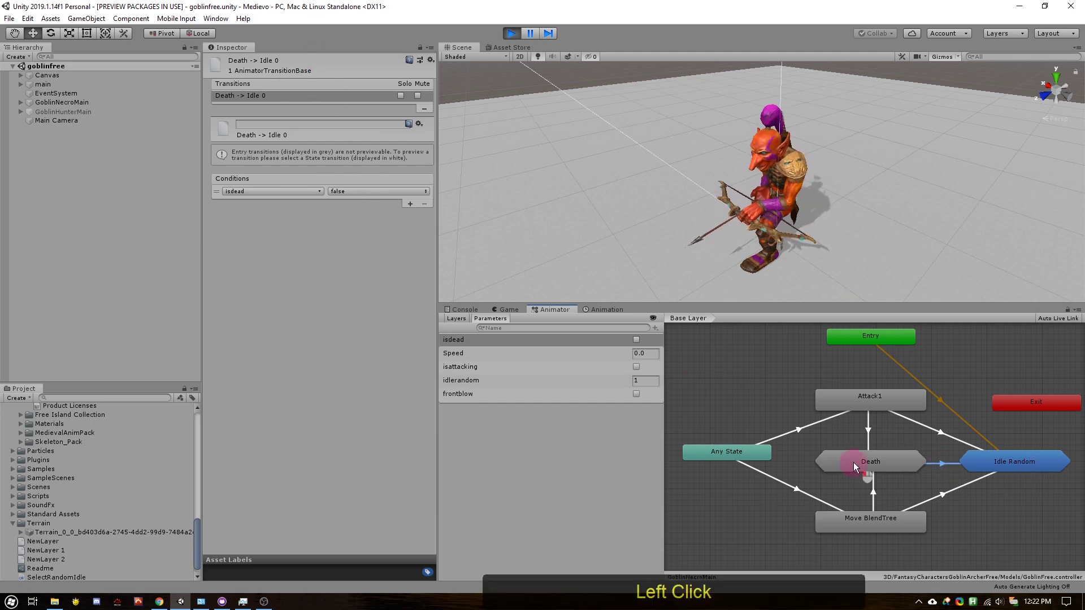
pyautogui.doubleClick(853, 462)
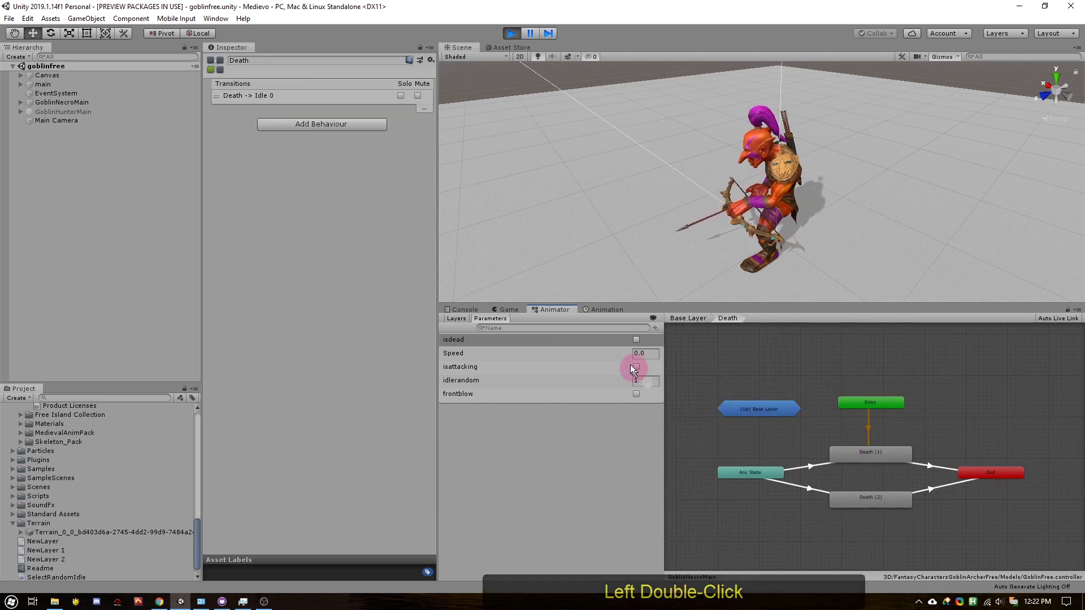
pyautogui.click(758, 395)
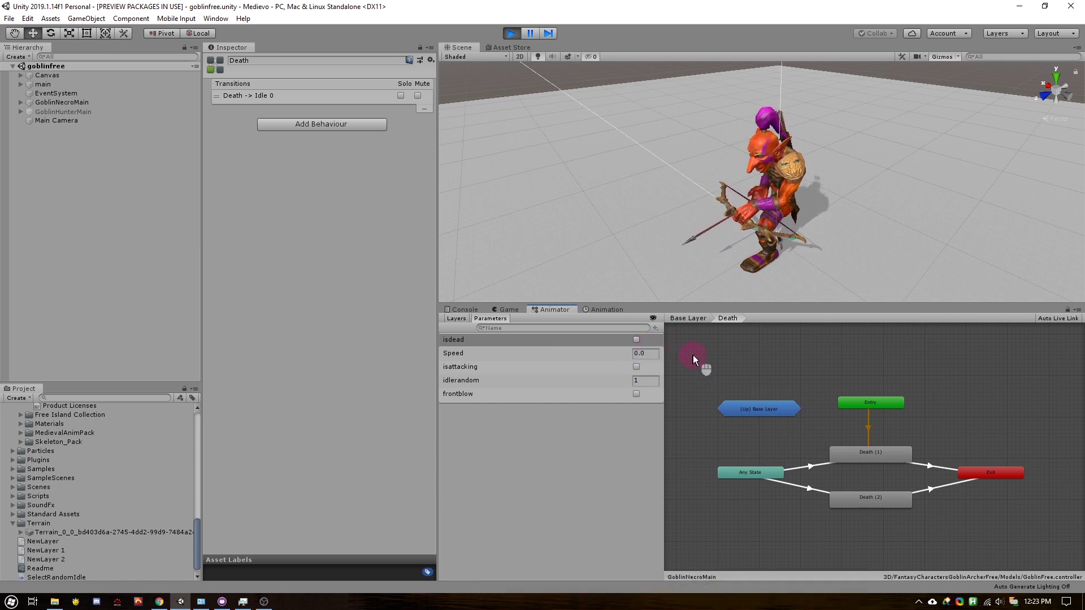
pyautogui.doubleClick(744, 406)
# Review the Idle Random sub-state machine and its entry into Idle 0, then open the Death sub-state machine from the base layer.
pyautogui.doubleClick(1020, 461)
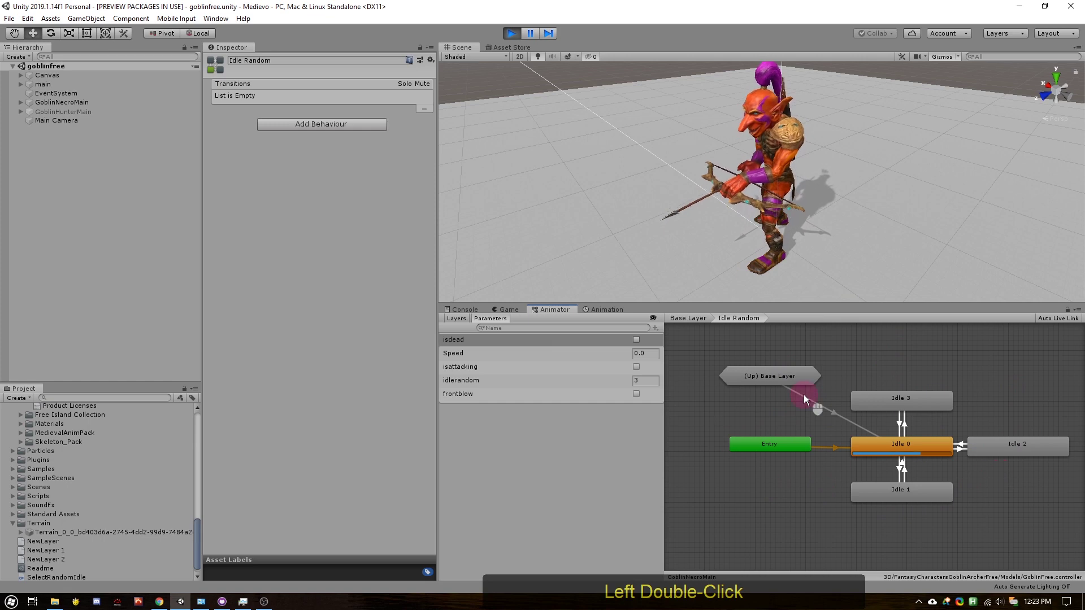
pyautogui.doubleClick(825, 418)
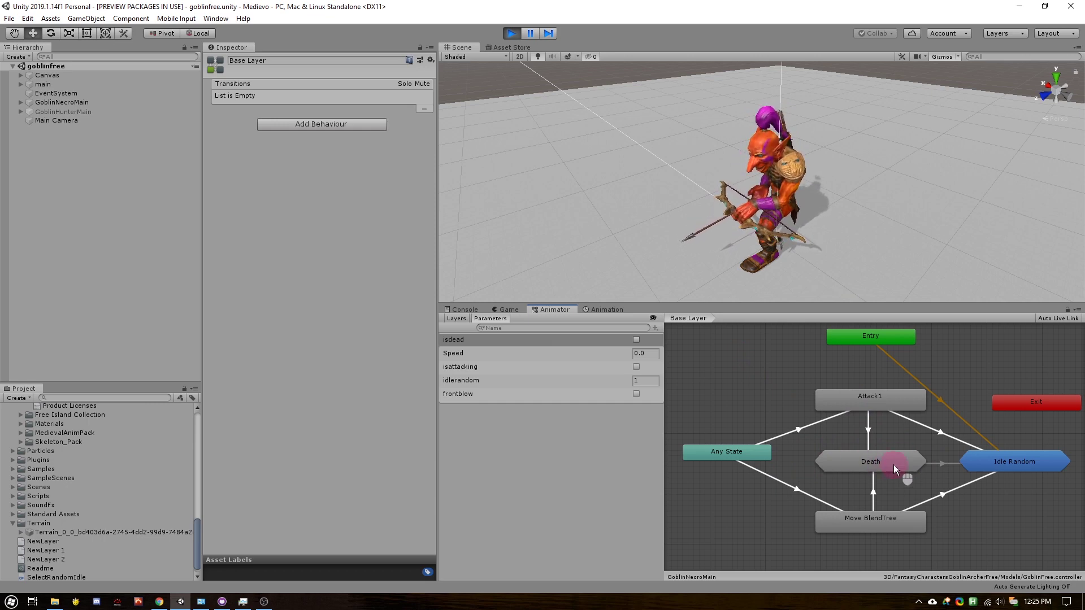
pyautogui.doubleClick(999, 464)
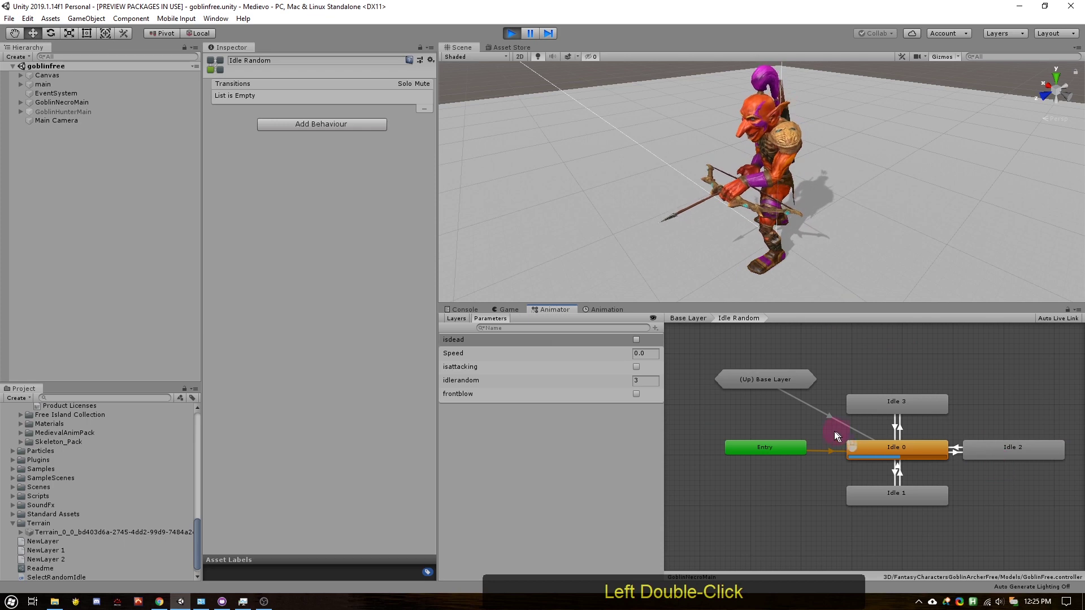
pyautogui.click(820, 449)
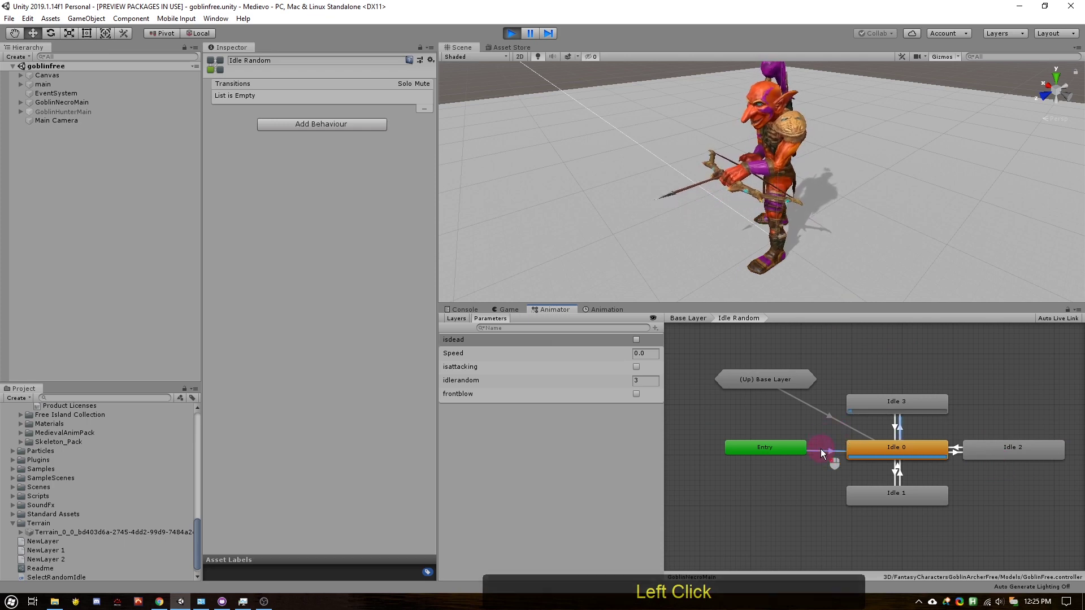
pyautogui.doubleClick(772, 379)
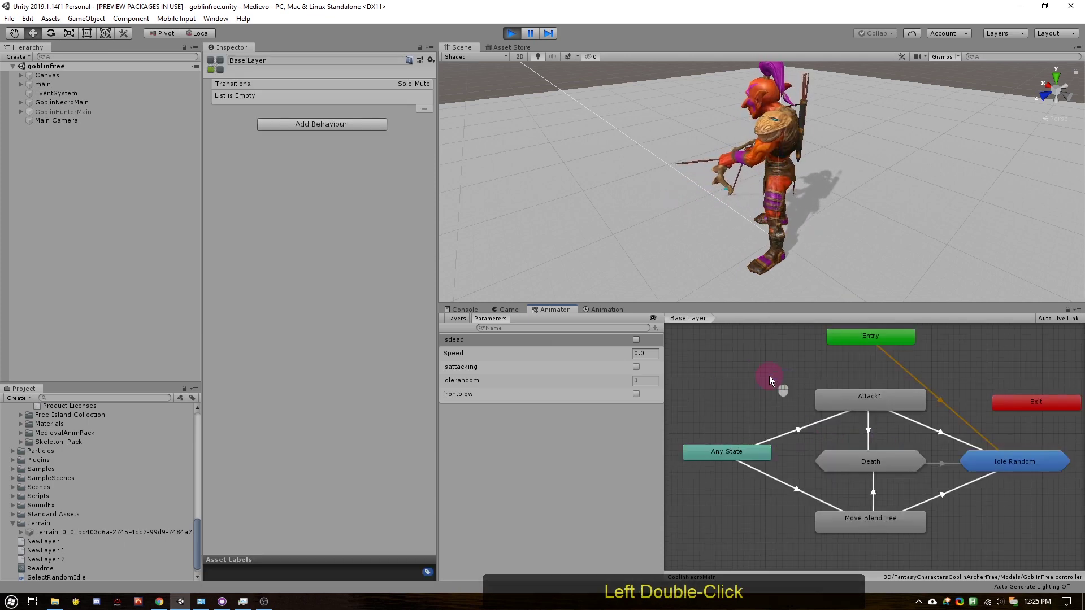
pyautogui.doubleClick(875, 462)
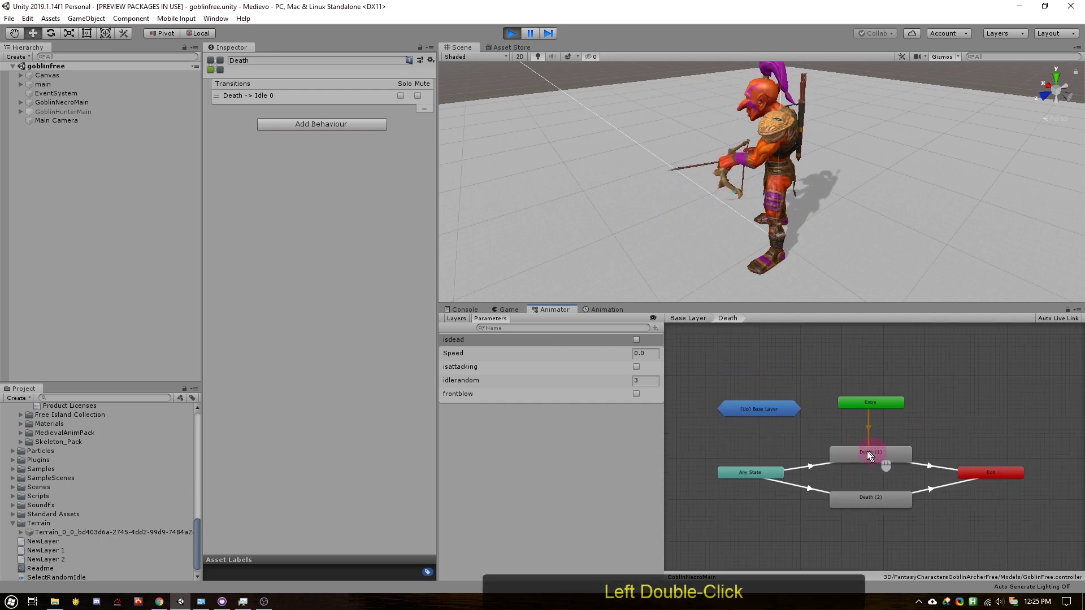
# Disable Has Exit Time on the transitions from Death (1) and Death (2) to Exit.
pyautogui.click(881, 453)
pyautogui.click(883, 495)
pyautogui.click(865, 453)
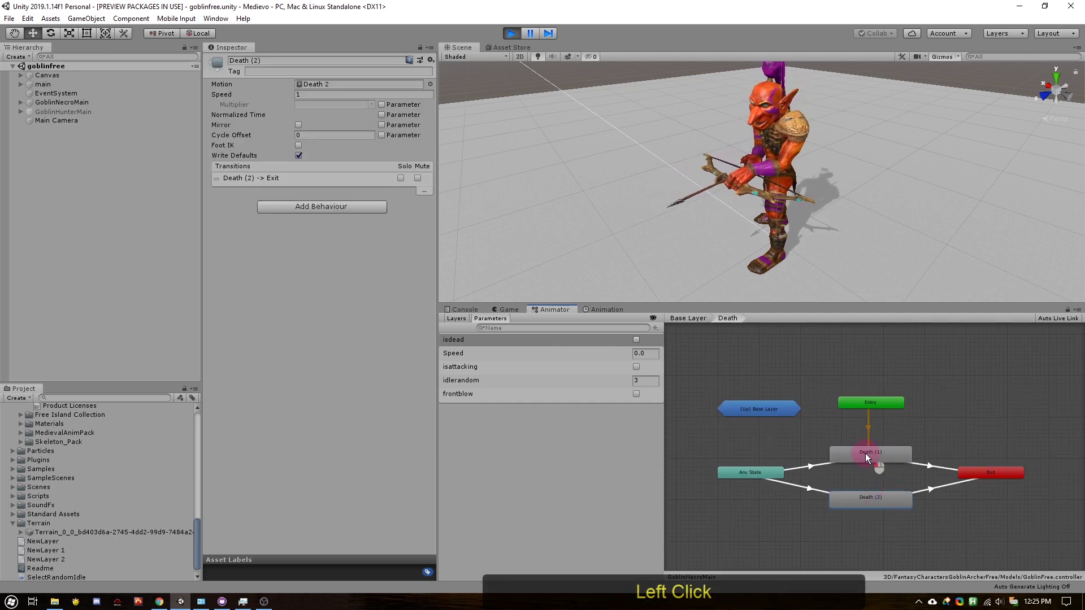
pyautogui.click(870, 501)
pyautogui.click(869, 455)
pyautogui.click(916, 459)
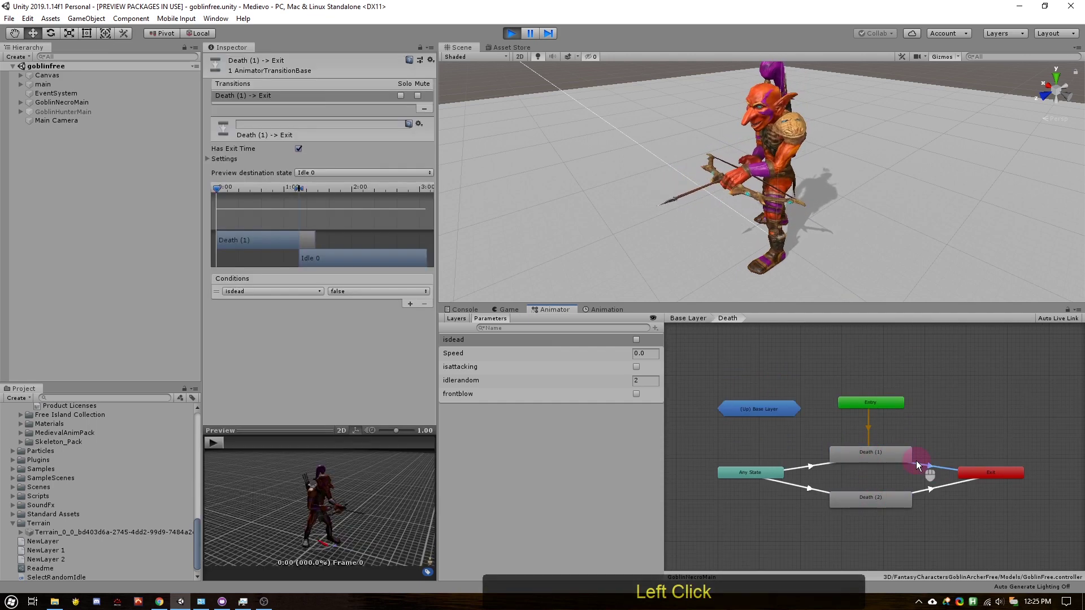
pyautogui.click(292, 149)
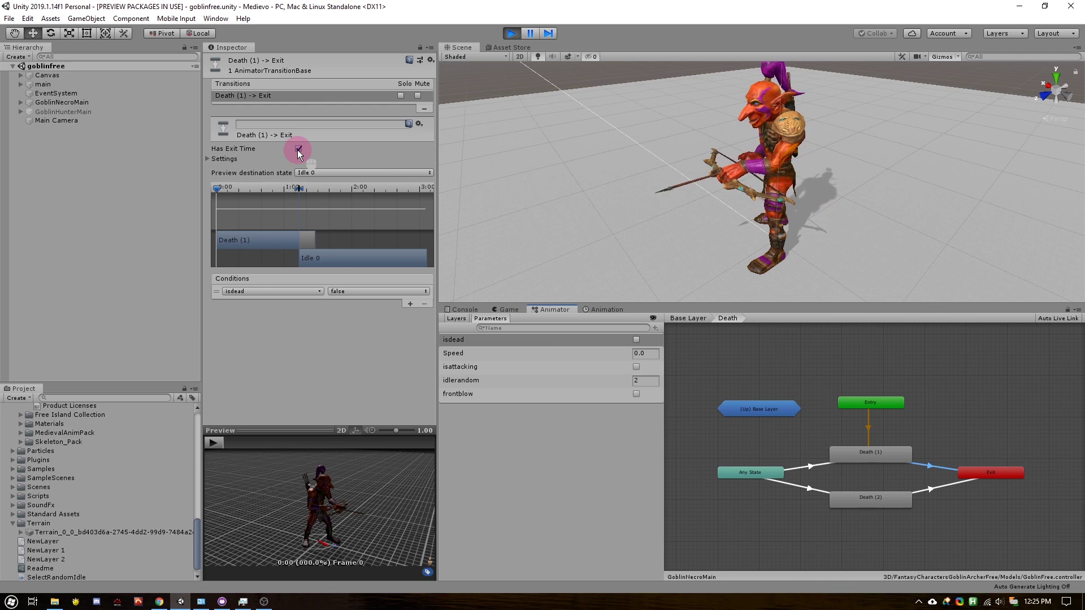
pyautogui.click(298, 149)
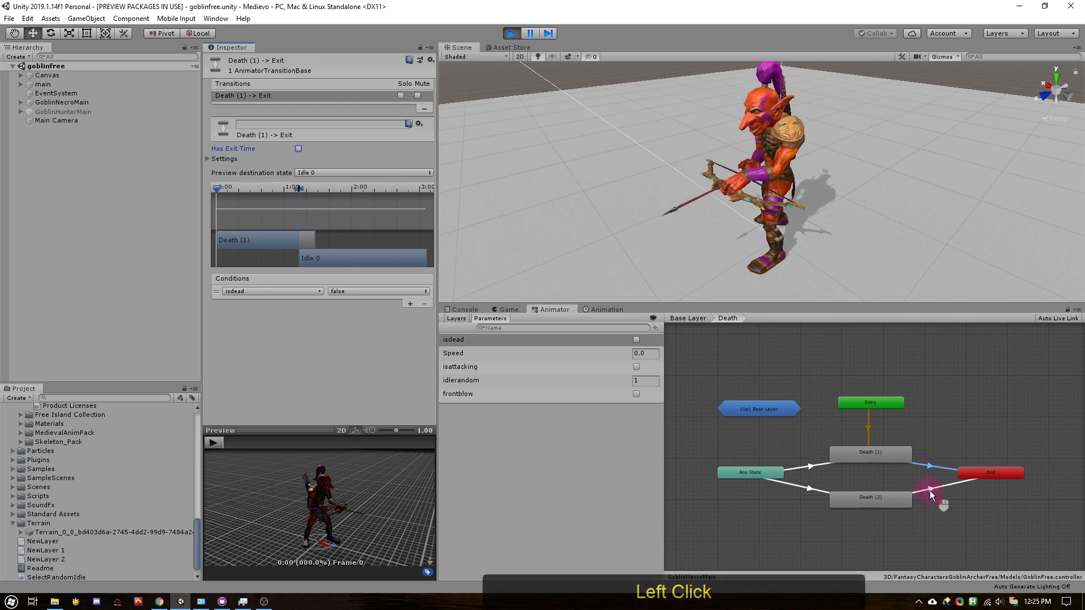
pyautogui.click(930, 490)
pyautogui.click(299, 148)
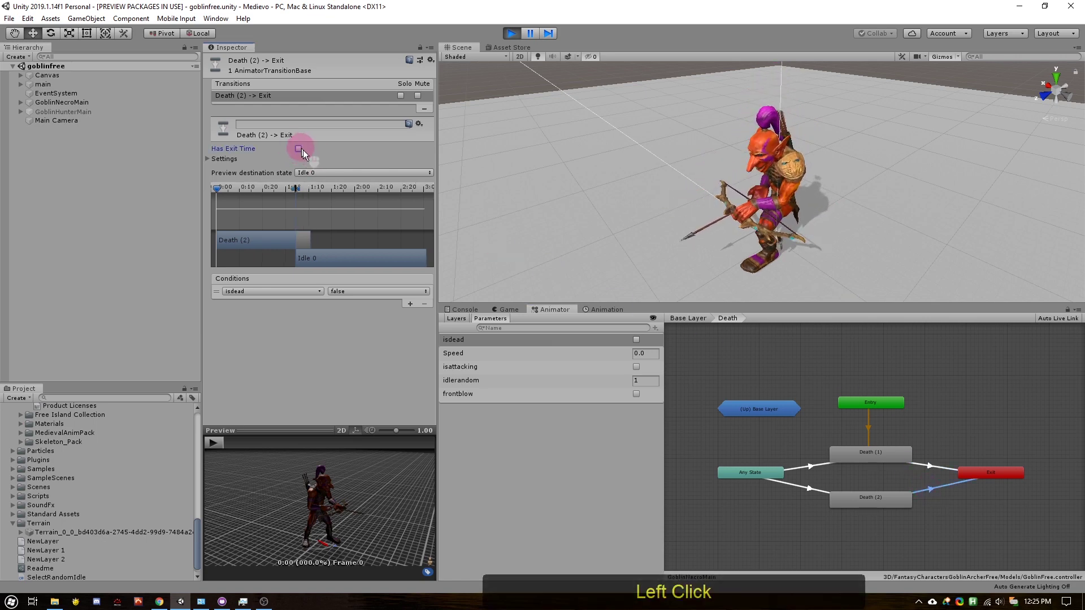
# Test dying and reviving by enabling isdead and disabling it again, and go back up to the base layer.
pyautogui.click(636, 340)
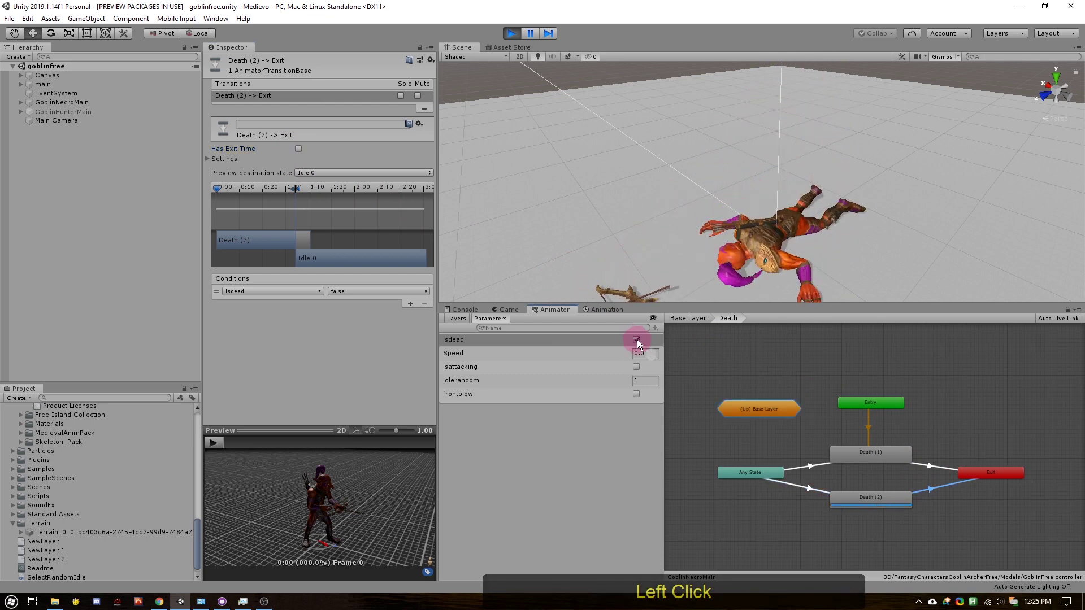
pyautogui.click(636, 341)
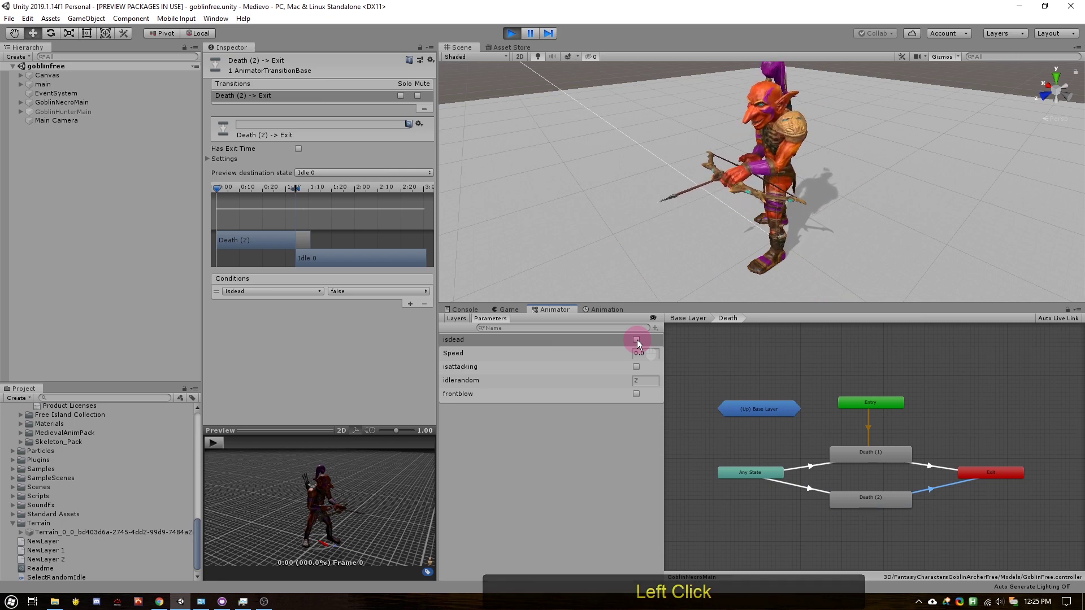
pyautogui.doubleClick(782, 408)
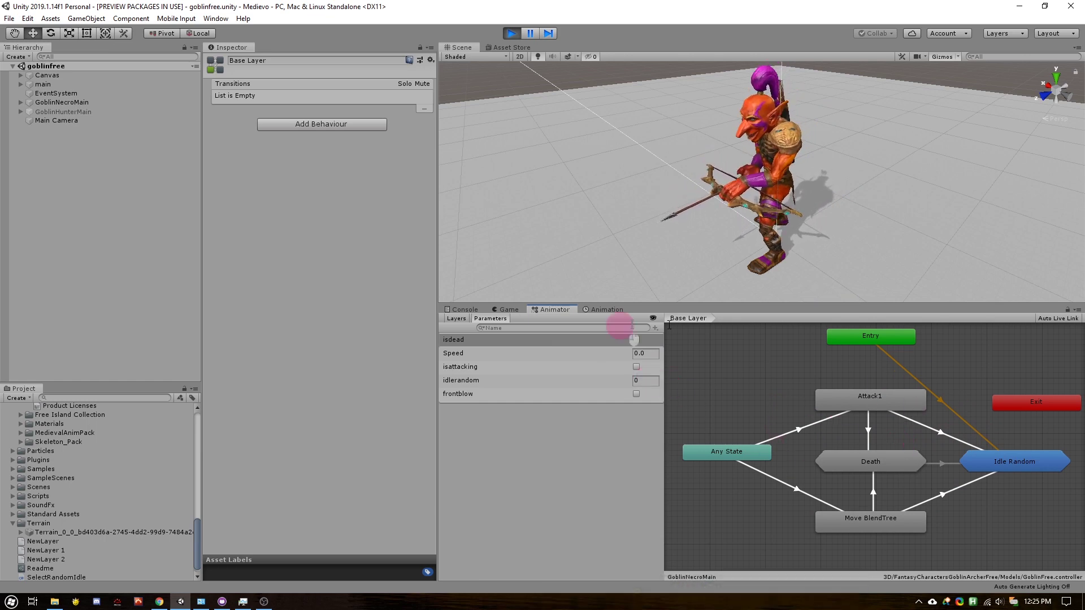
# Test movement by setting Speed to 0.1, opening Move BlendTree and raising its Speed to 1.
pyautogui.click(649, 357)
pyautogui.write('.1')
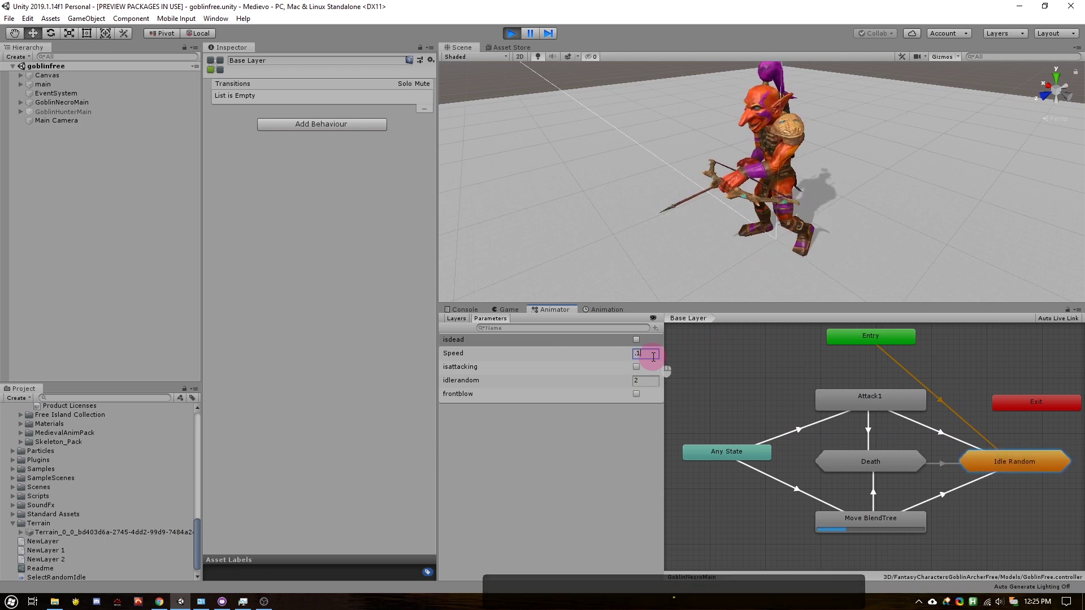
pyautogui.click(877, 512)
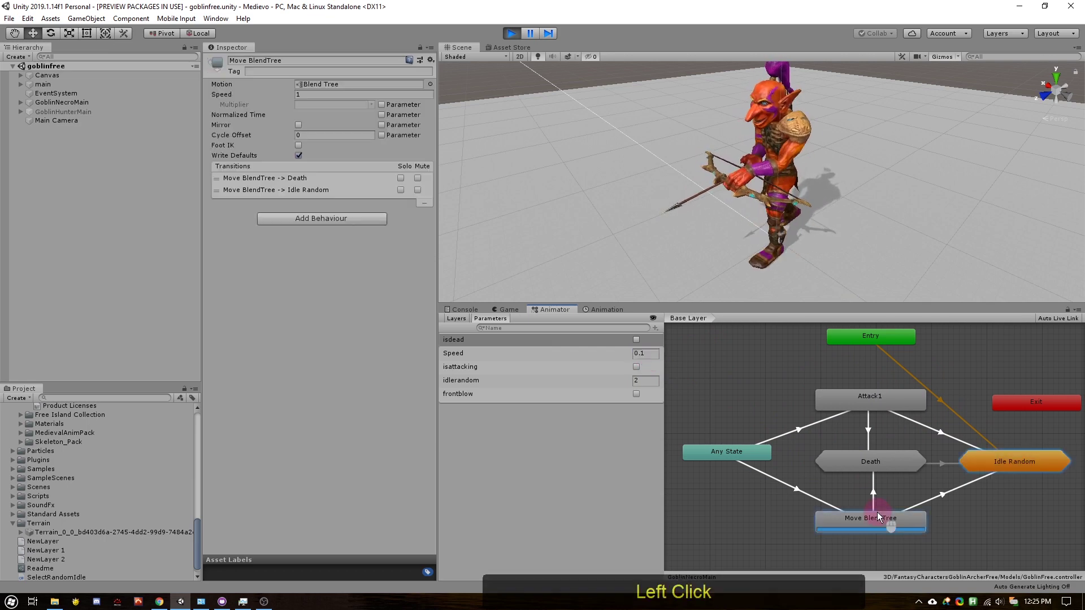
pyautogui.doubleClick(877, 512)
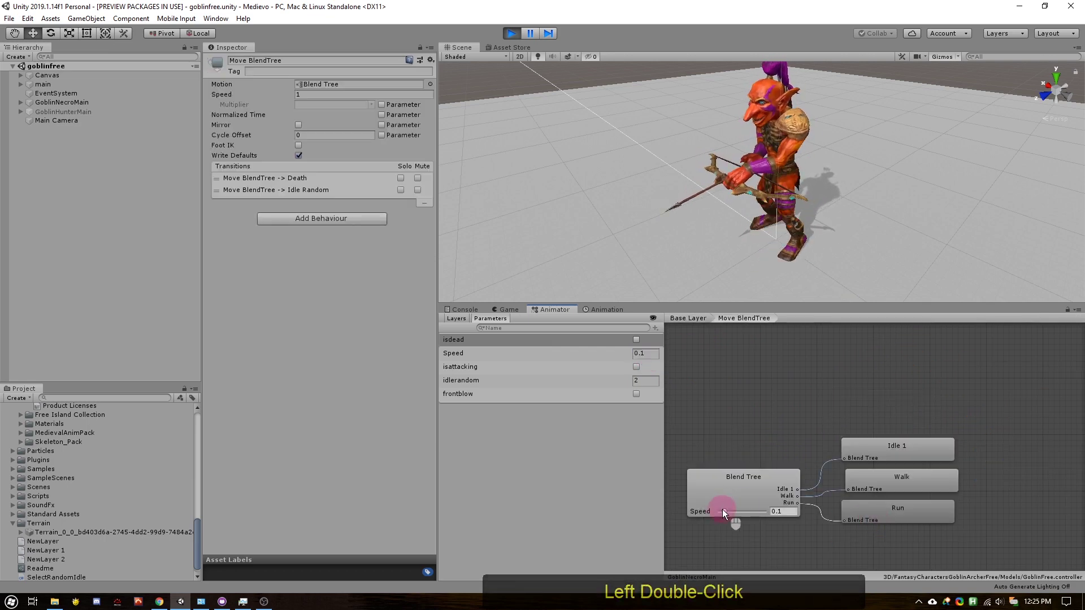
pyautogui.moveTo(724, 511); pyautogui.dragTo(774, 510)
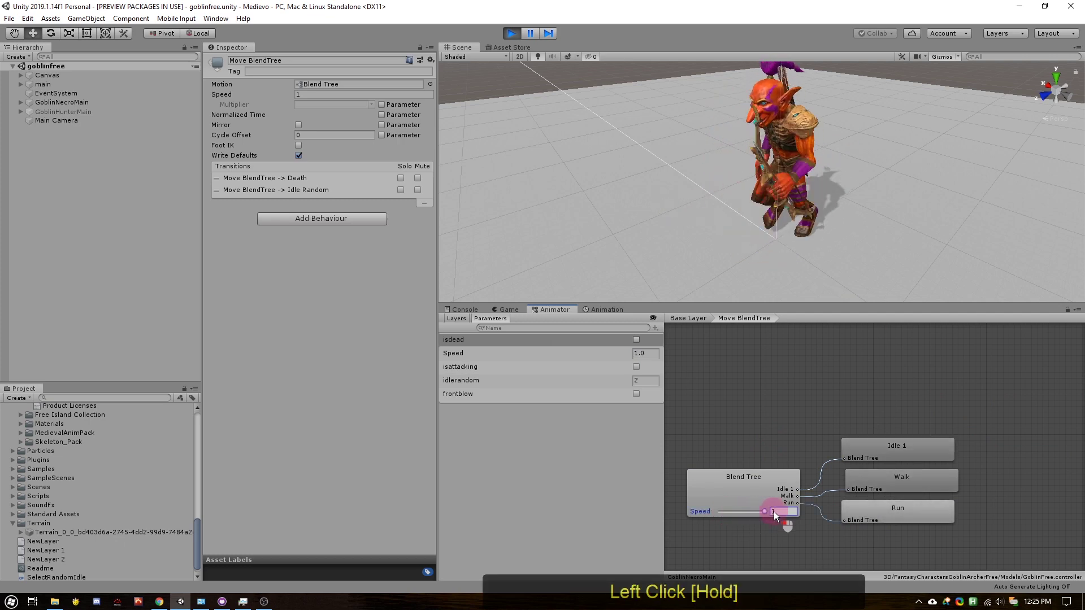
# Examine the Blend Tree's Idle 1, Walk and Run motions with their thresholds and playback speeds.
pyautogui.click(752, 484)
pyautogui.click(296, 182)
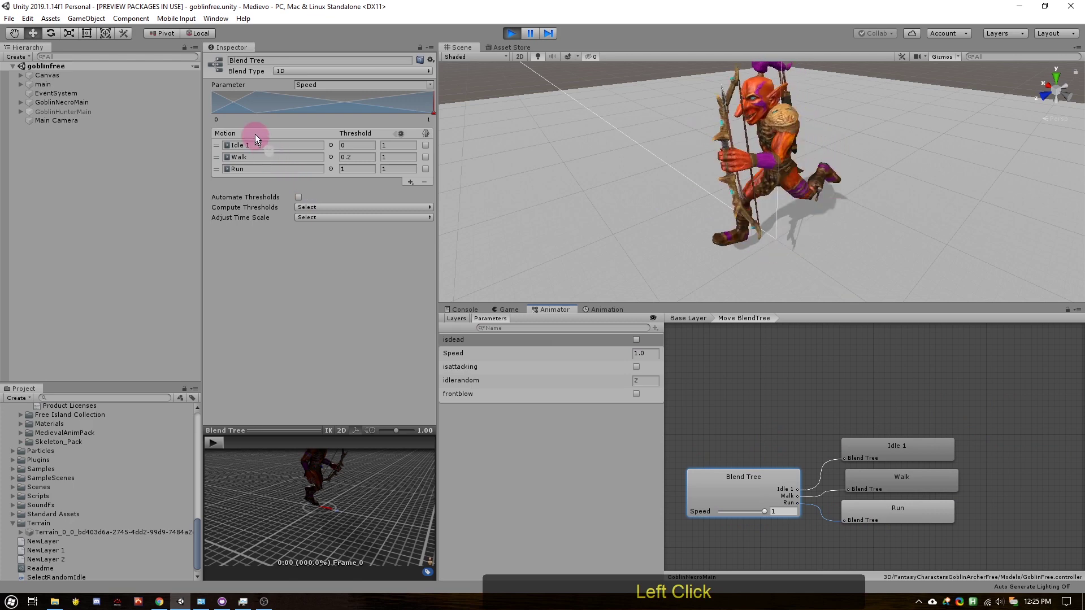
pyautogui.click(346, 146)
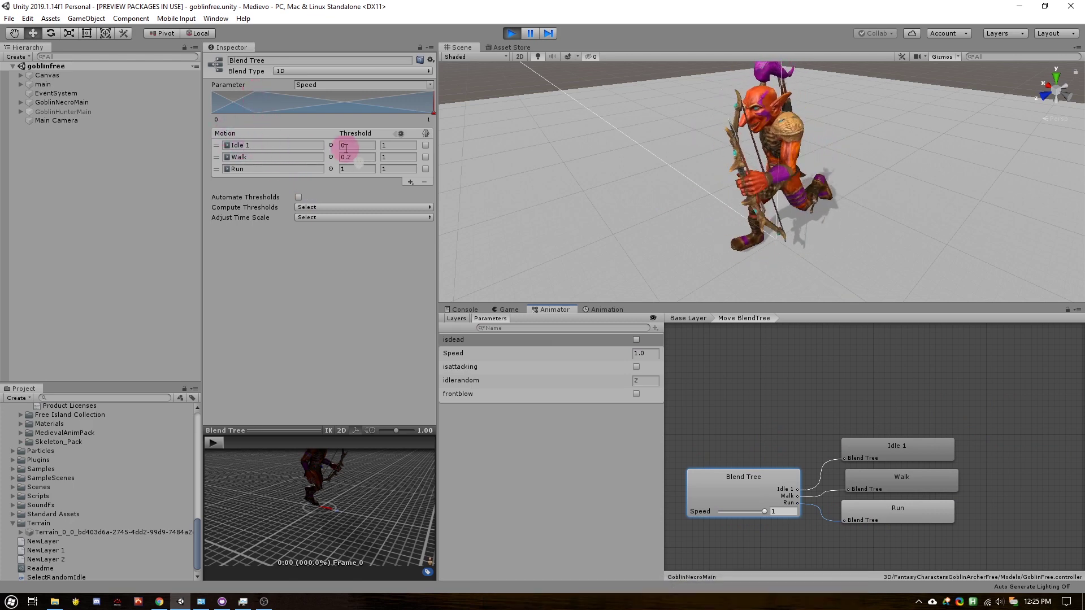
pyautogui.click(281, 142)
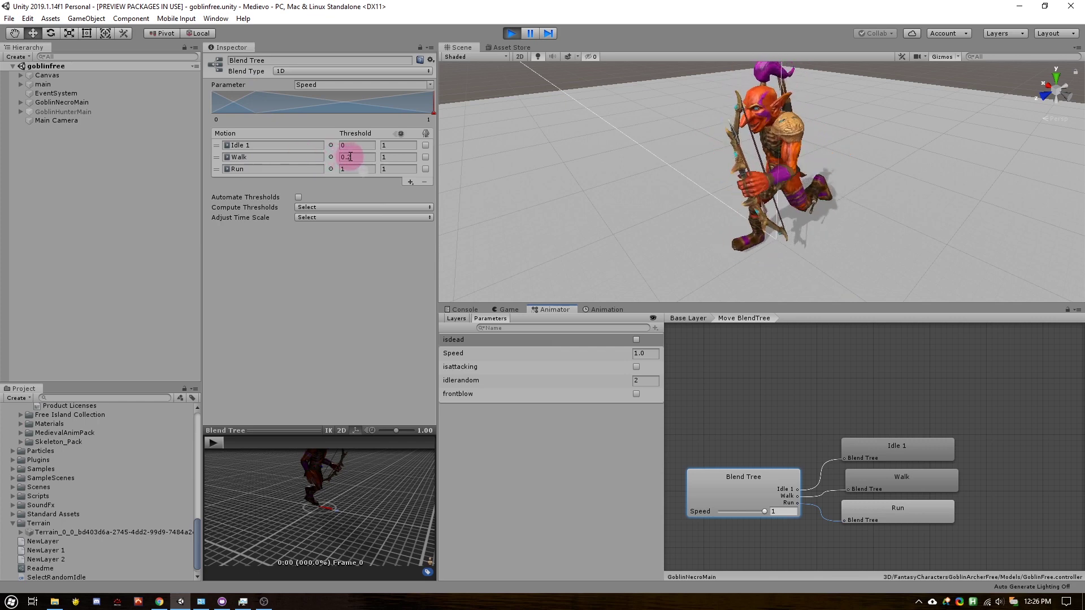
pyautogui.click(296, 199)
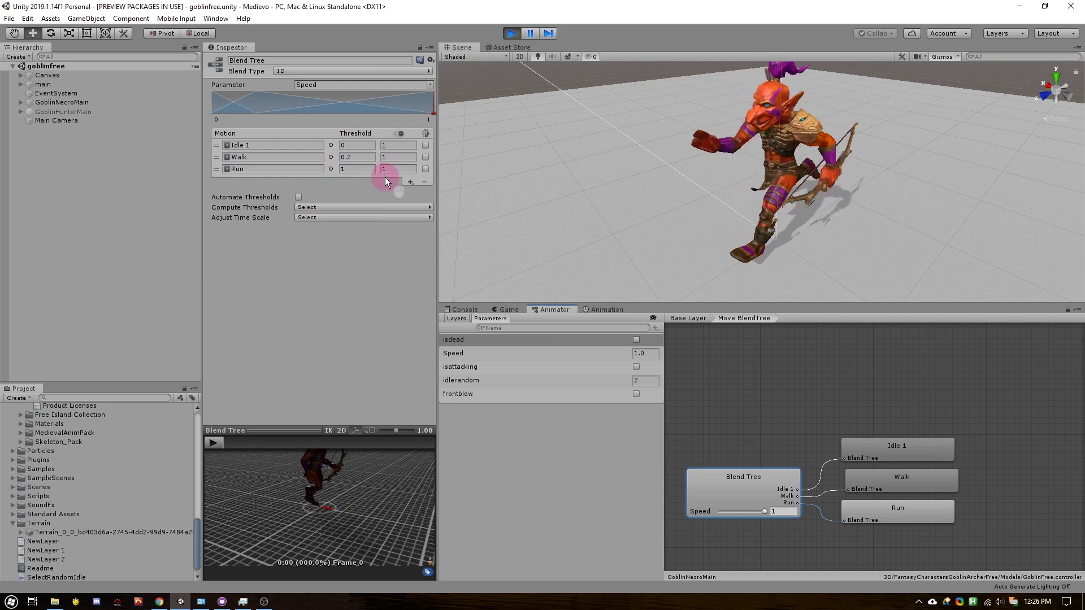
pyautogui.click(387, 146)
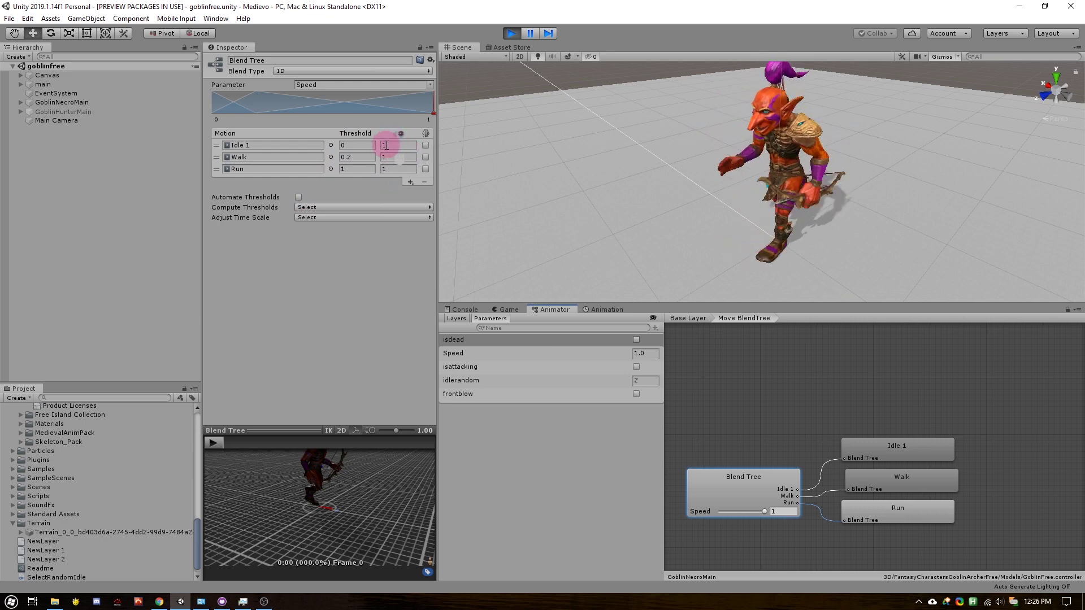
pyautogui.click(386, 169)
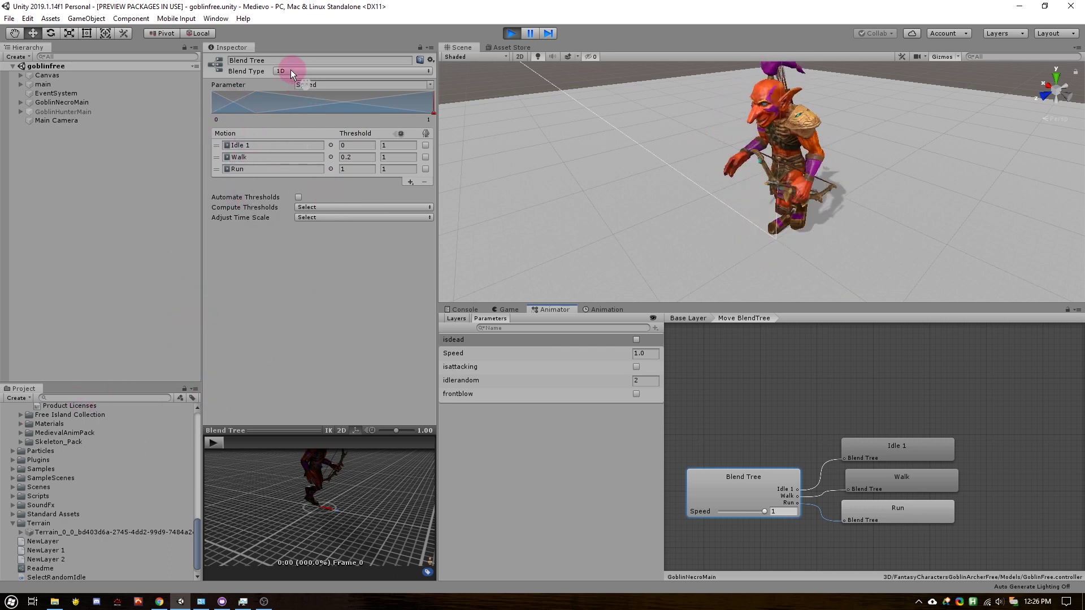
# Lower the Blend Tree's Speed to 0 to test the goblin's return from running to idle.
pyautogui.click(765, 512)
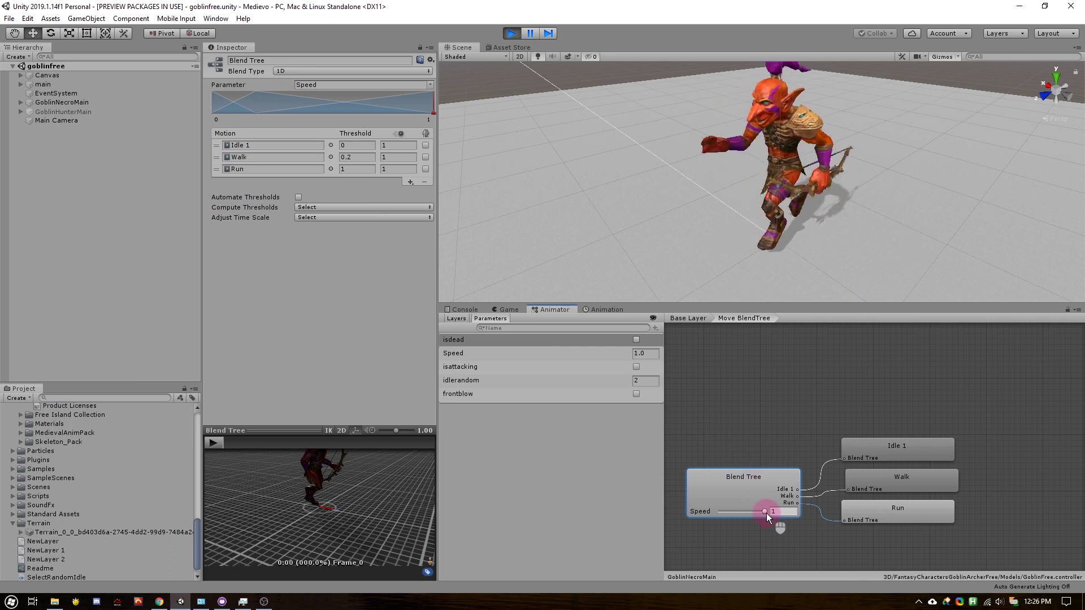
pyautogui.moveTo(763, 511); pyautogui.dragTo(719, 510)
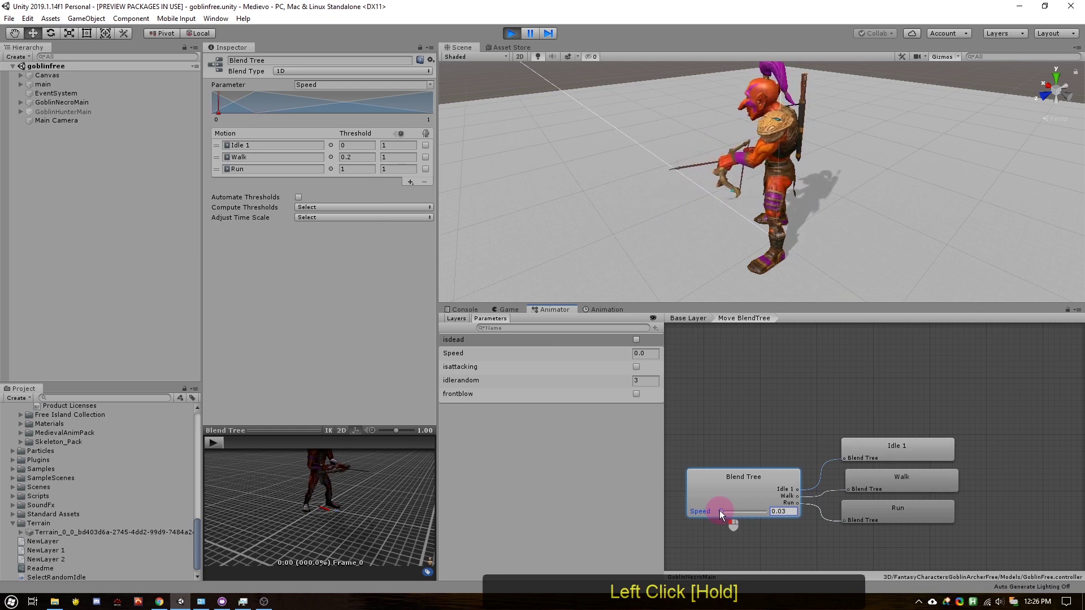
pyautogui.moveTo(720, 510); pyautogui.dragTo(720, 510)
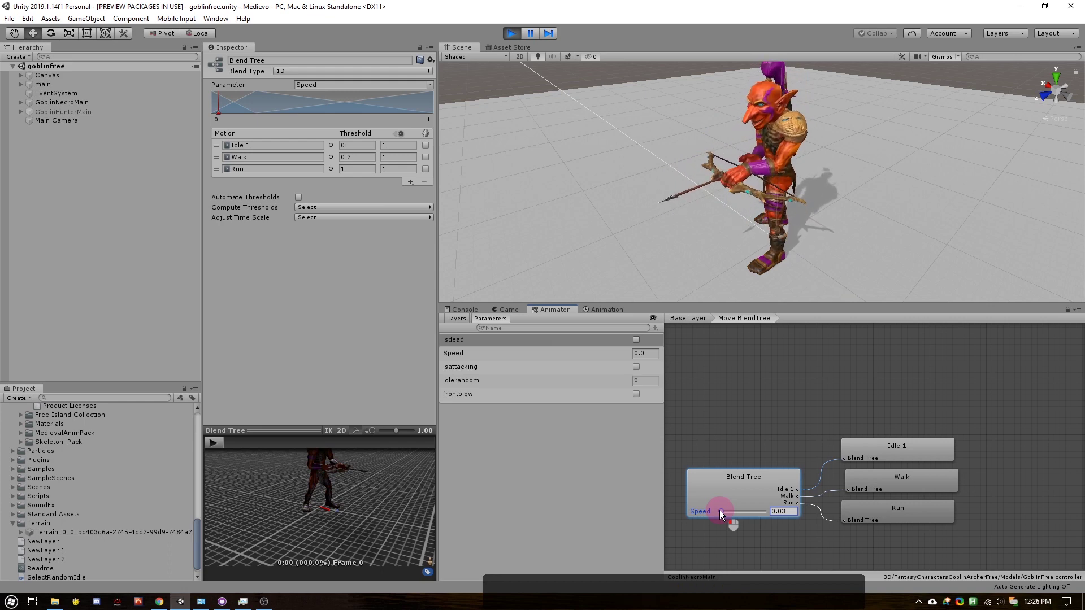
pyautogui.moveTo(719, 510); pyautogui.dragTo(718, 509)
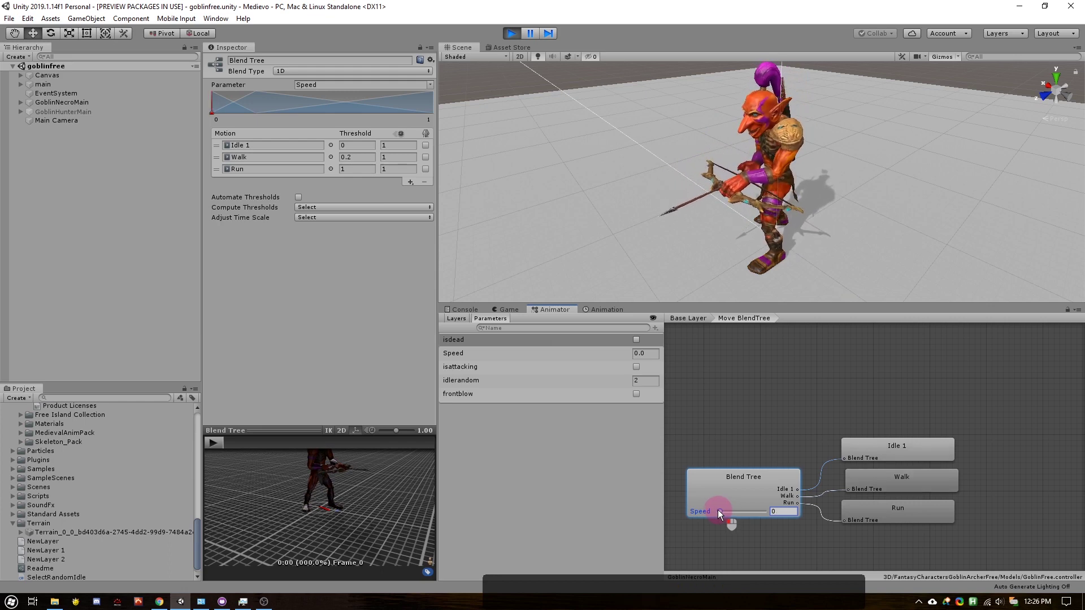
# Return to the base layer and open the Idle Random sub-state machine.
pyautogui.click(687, 317)
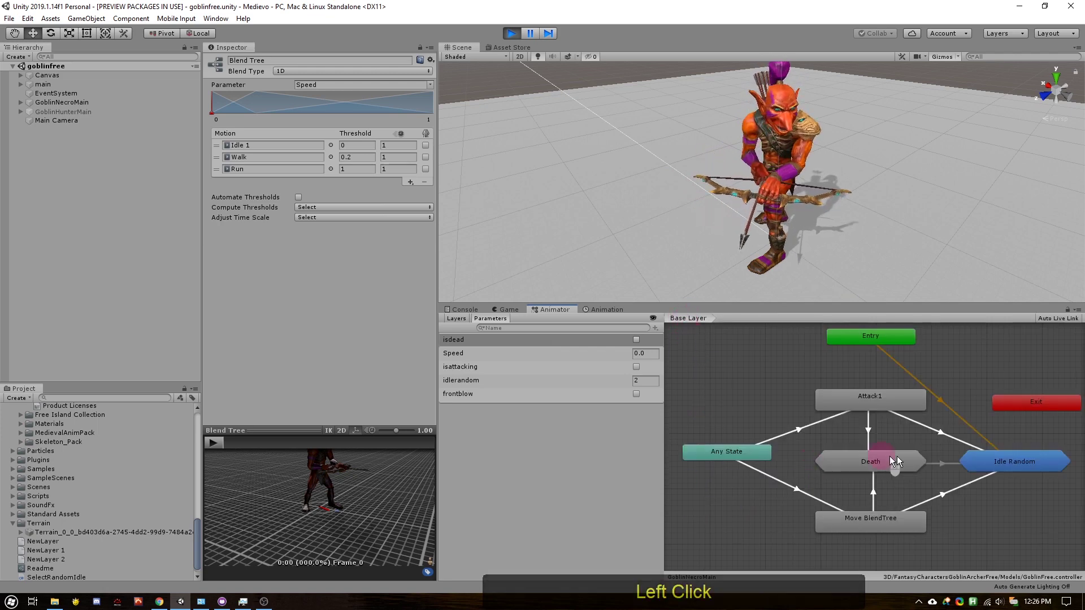
pyautogui.doubleClick(1005, 461)
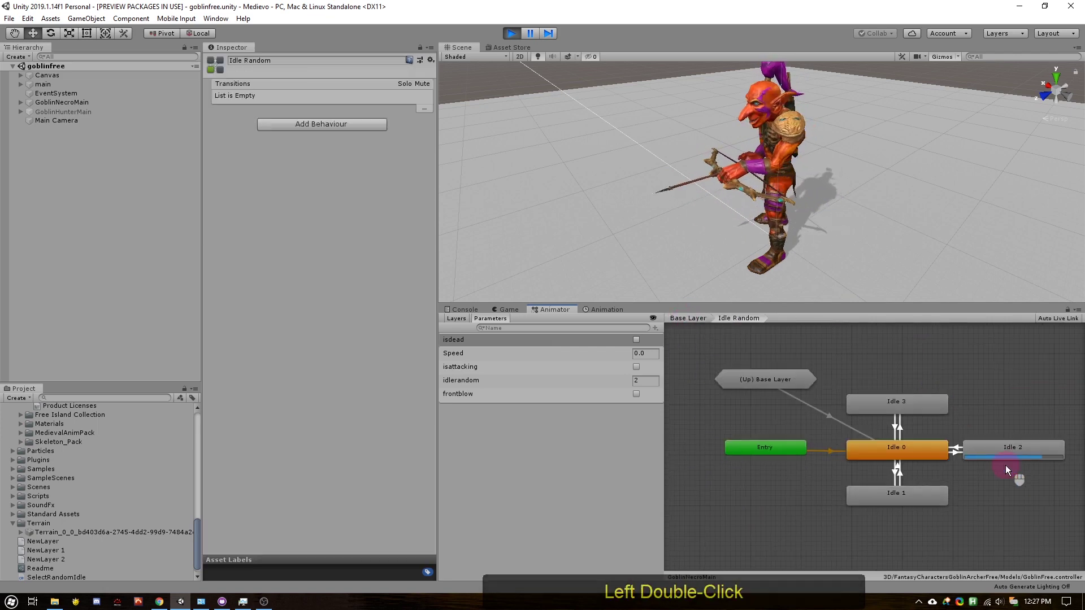